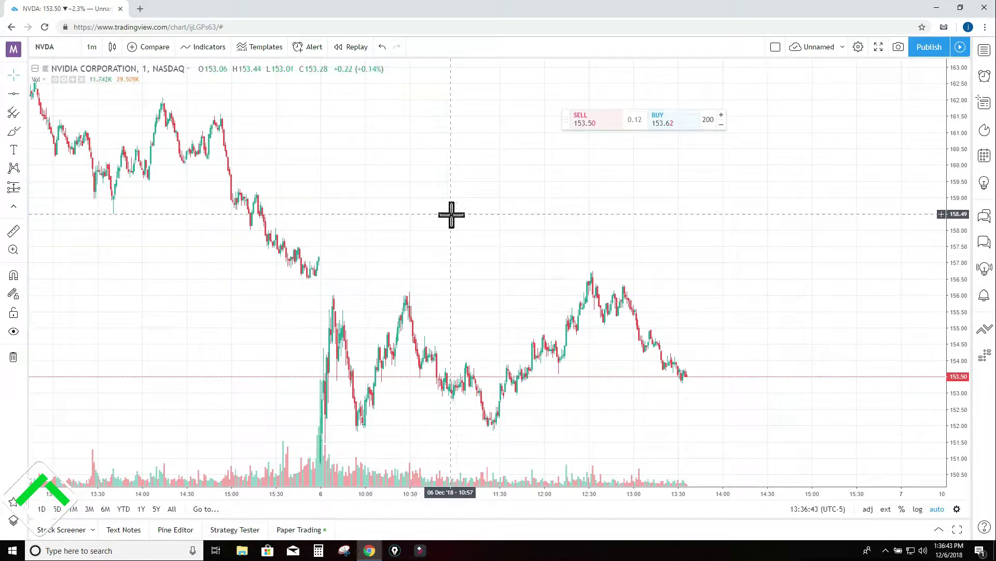
drag(458, 215, 328, 228)
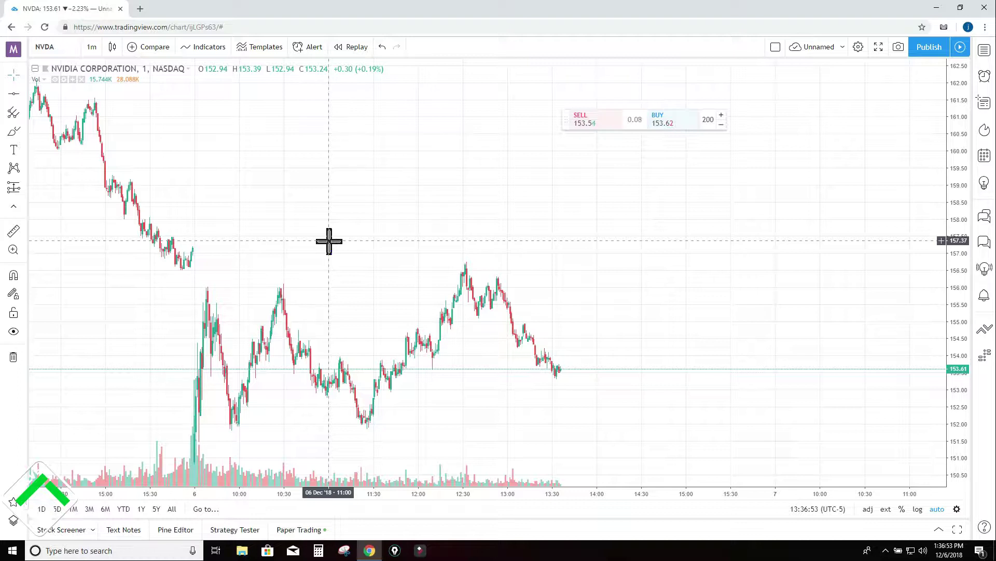
click(22, 131)
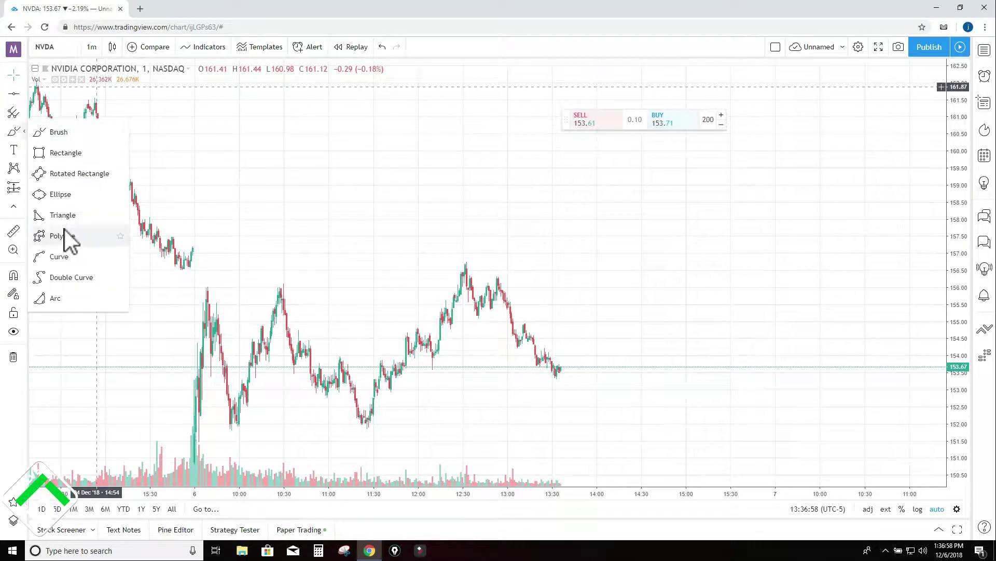
click(162, 152)
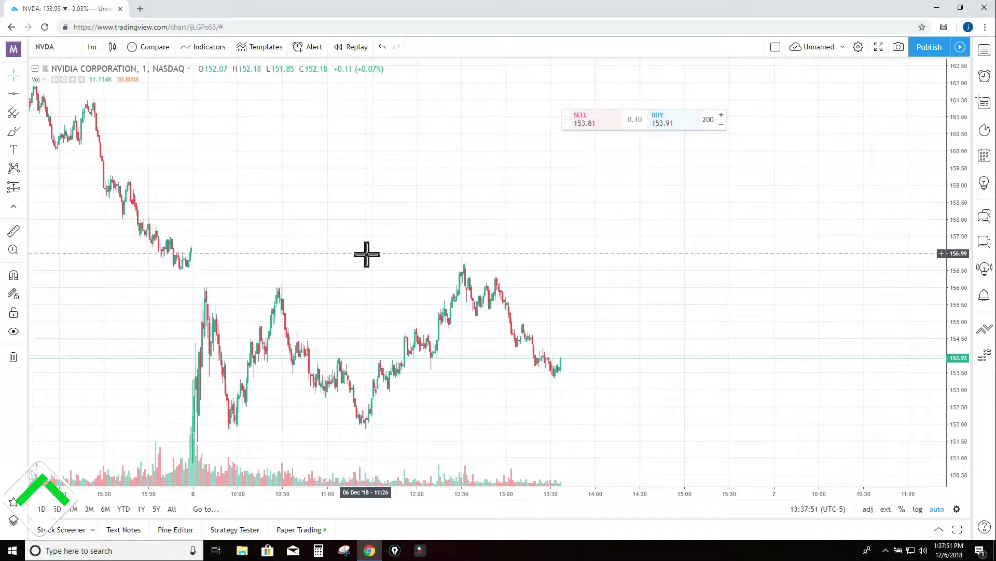
mouse_move(367, 251)
mouse_down()
mouse_move(303, 247)
mouse_move(374, 260)
mouse_up()
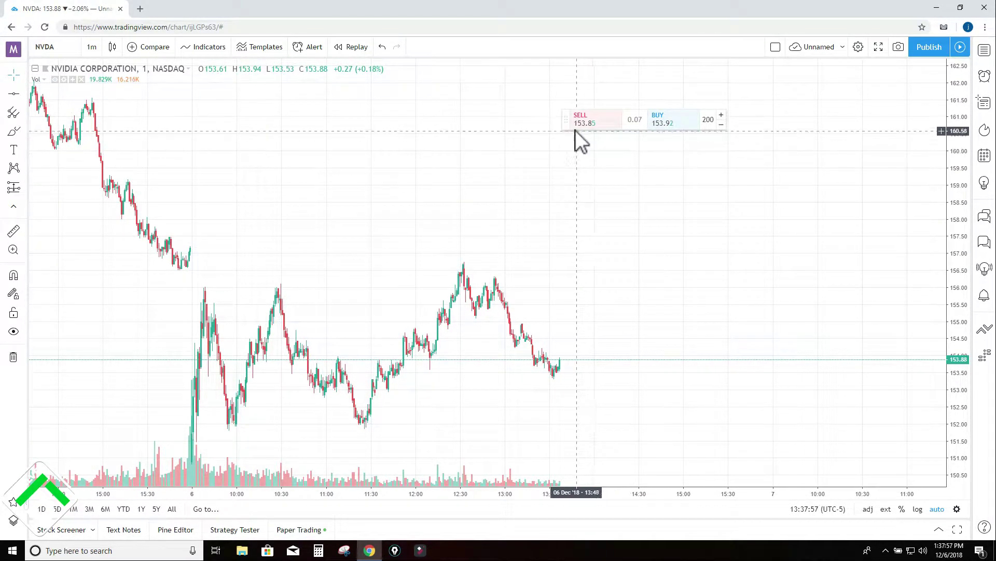
Step: Reposition the floating Buy/Sell panel on the NVDA chart slightly lower, and hide it from the chart
drag(565, 121, 555, 148)
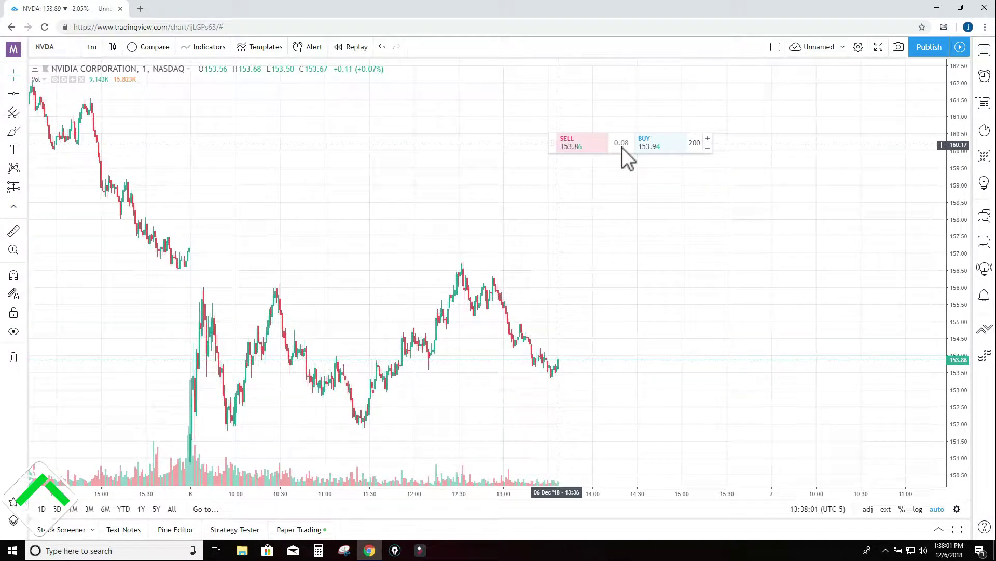
right_click(578, 141)
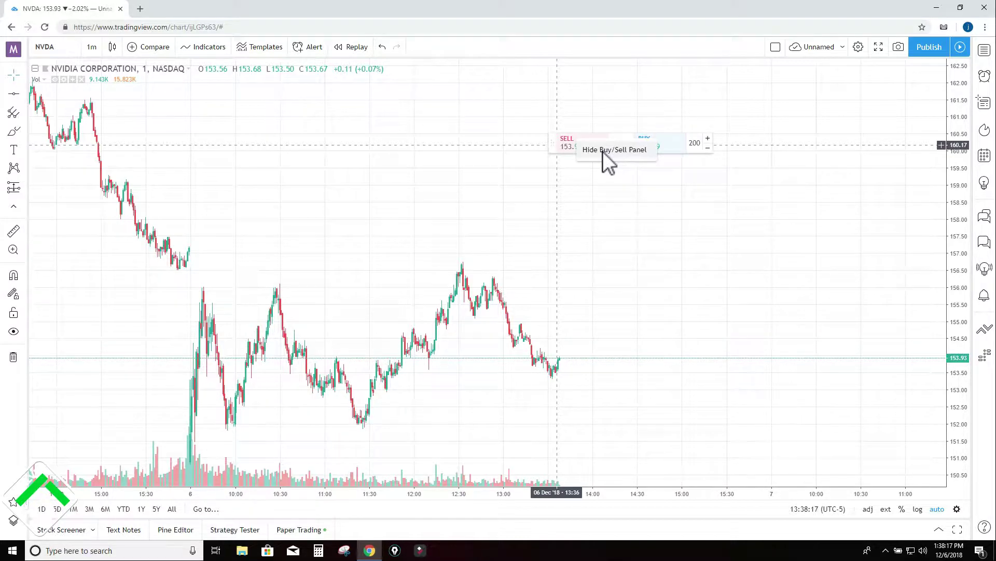
click(582, 149)
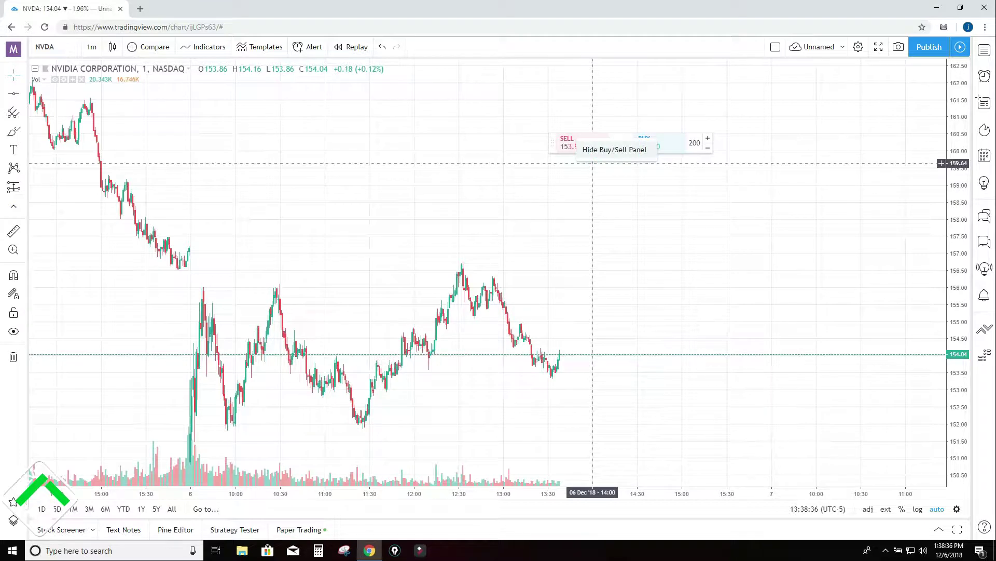
click(615, 151)
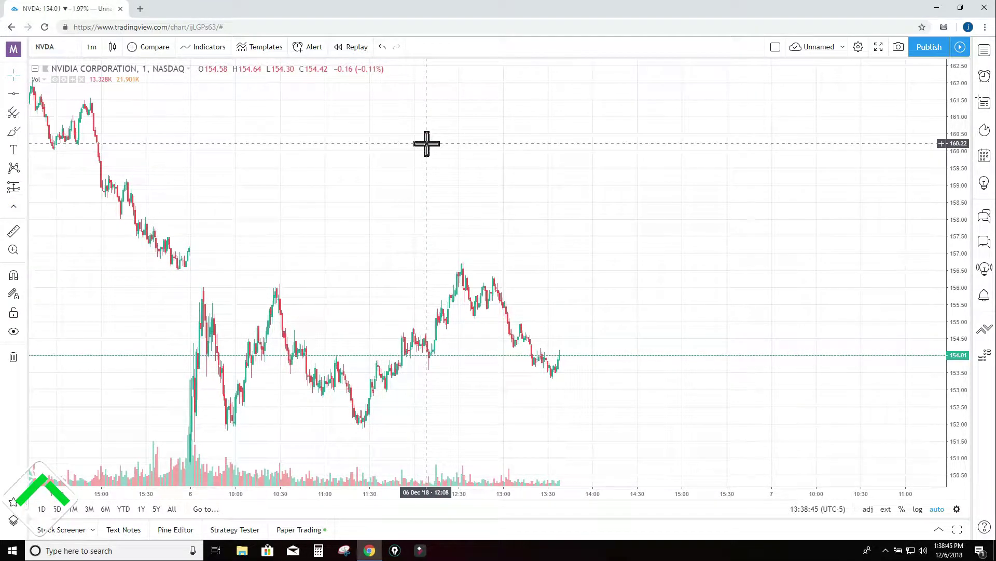
Step: Open the chart settings and switch the theme from Light to Dark
right_click(427, 144)
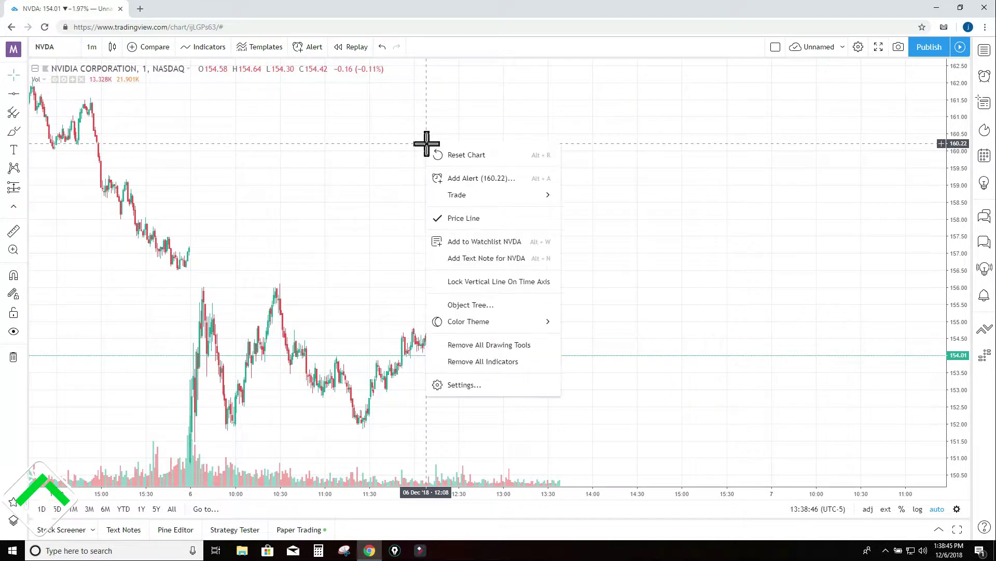
click(487, 385)
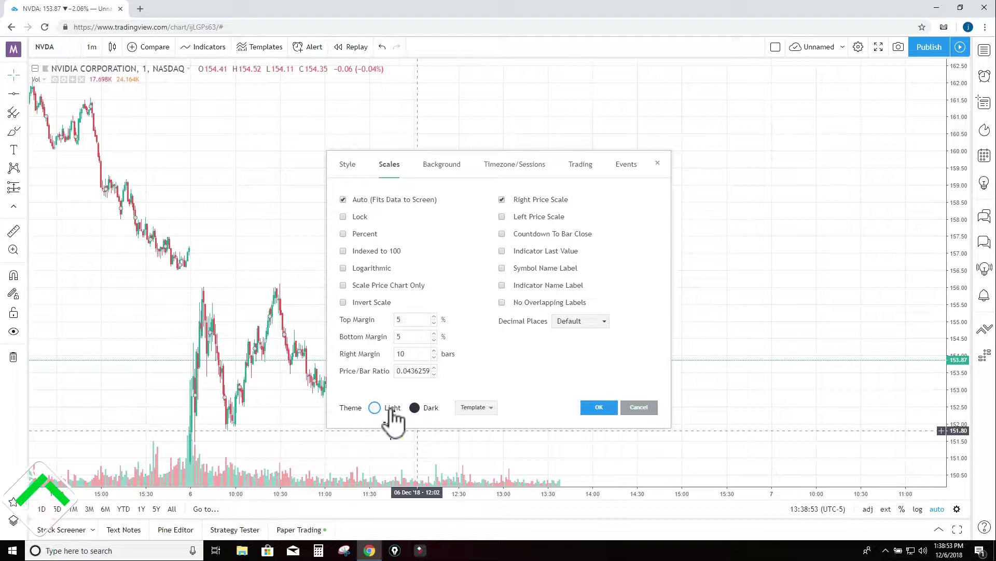
click(417, 409)
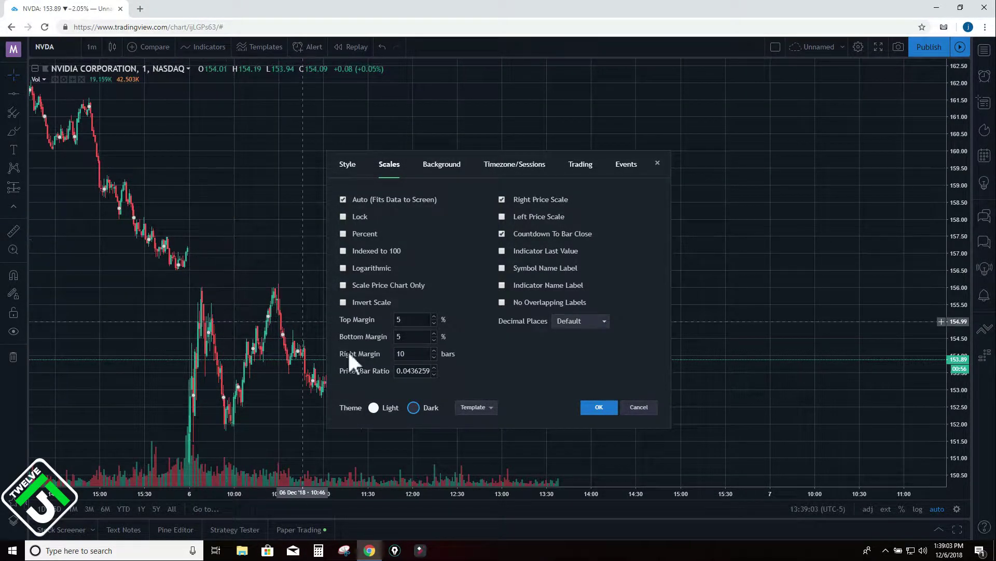
Step: Set the rising candles' body, border and wick colors to white in the chart's style settings
click(349, 168)
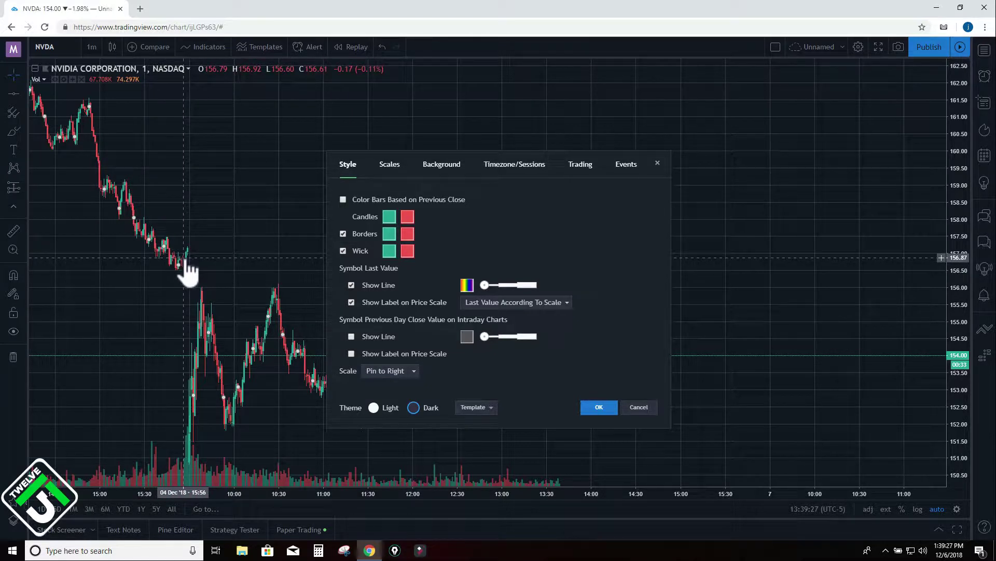
click(391, 218)
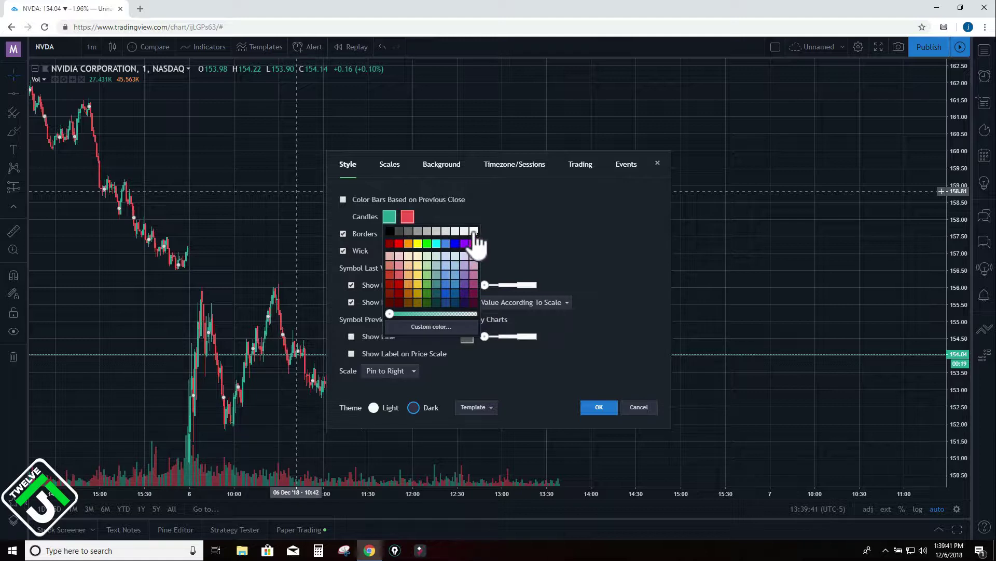
click(474, 232)
click(390, 234)
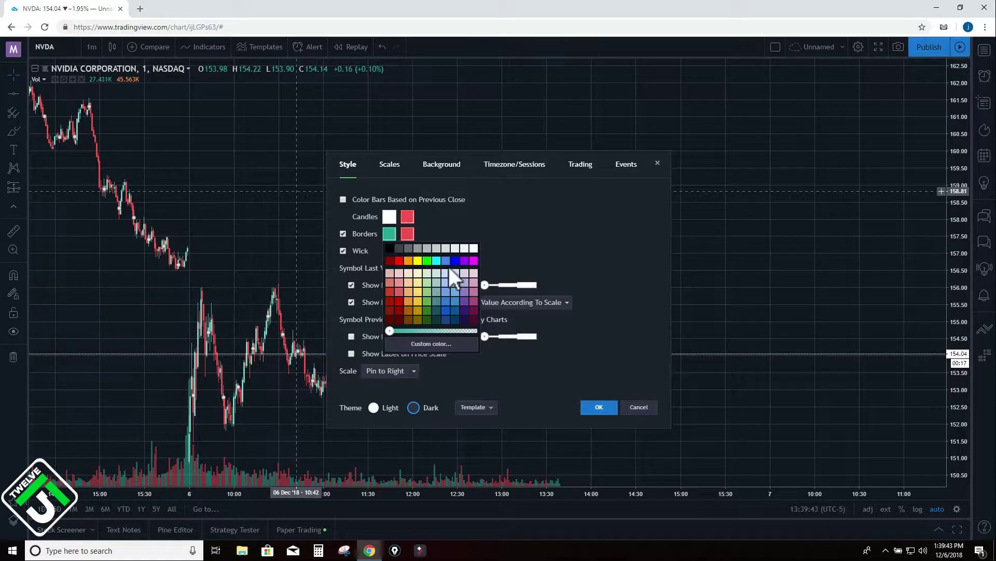
click(474, 248)
click(389, 251)
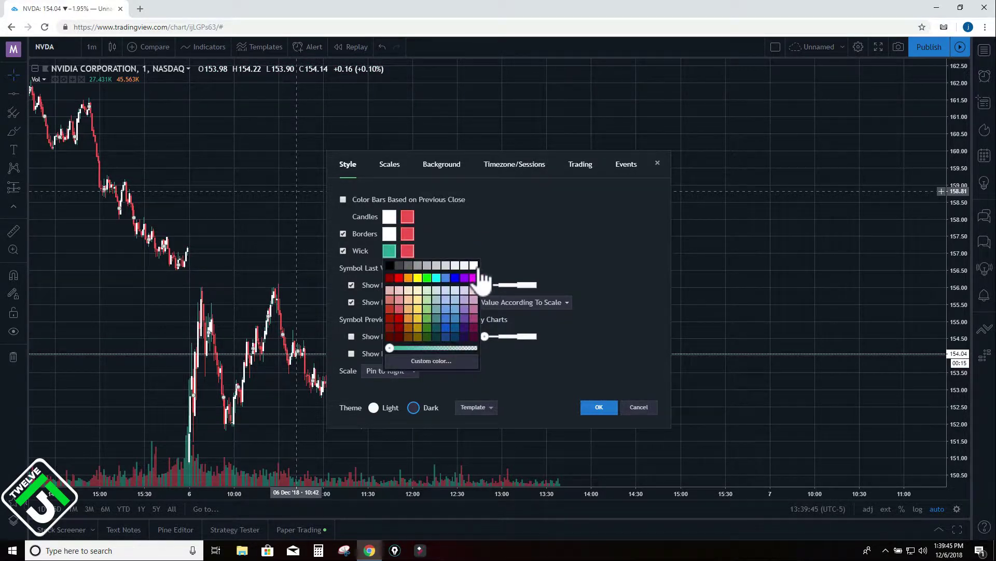
click(474, 266)
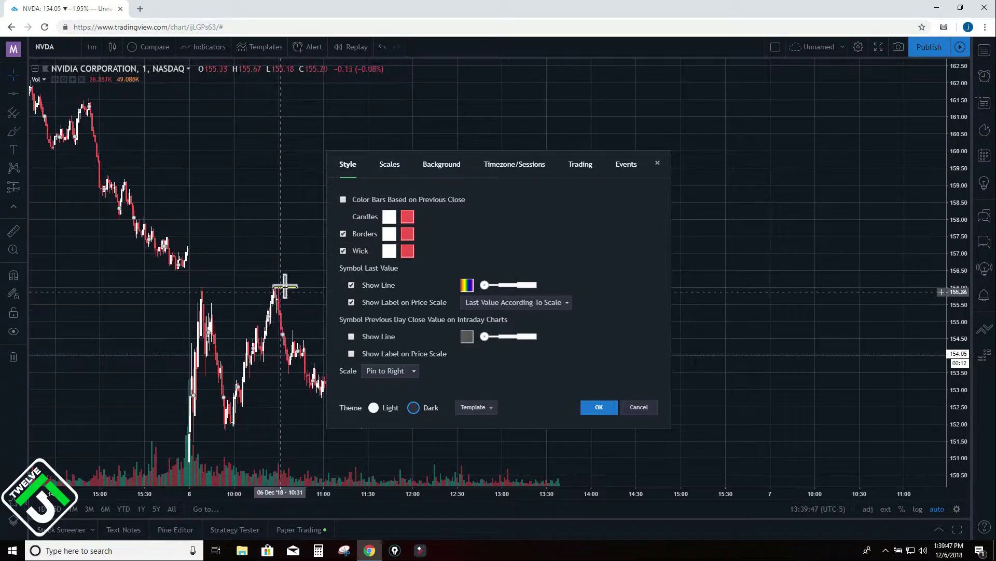
Step: Set the falling candles' body, border and wick colors to magenta
click(408, 217)
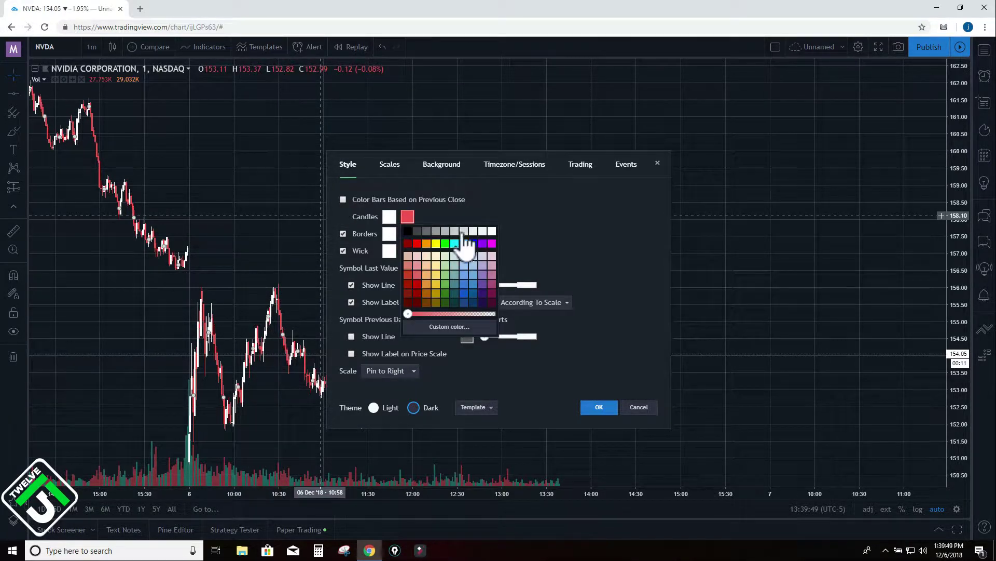
click(491, 243)
click(407, 234)
click(491, 260)
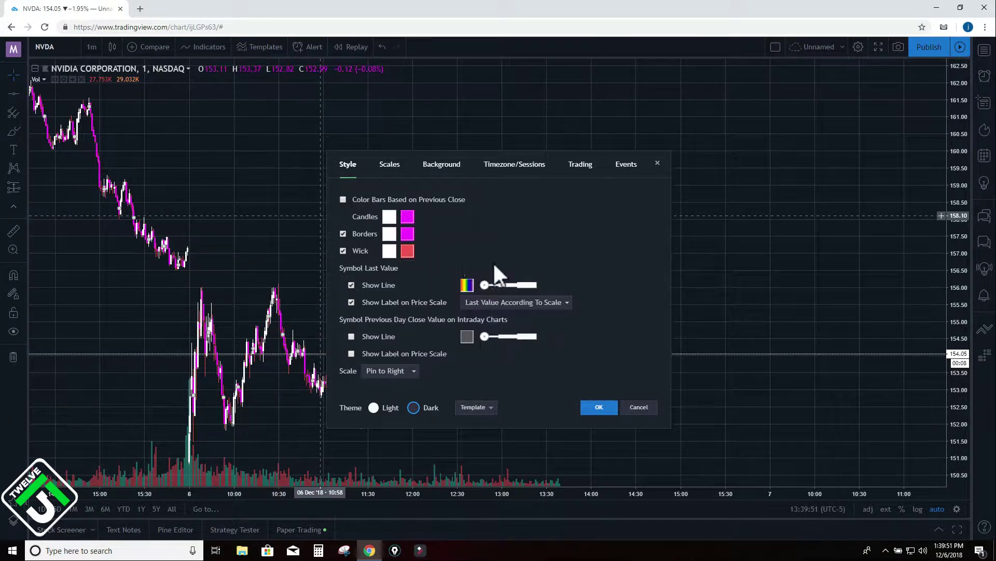
click(407, 251)
click(491, 277)
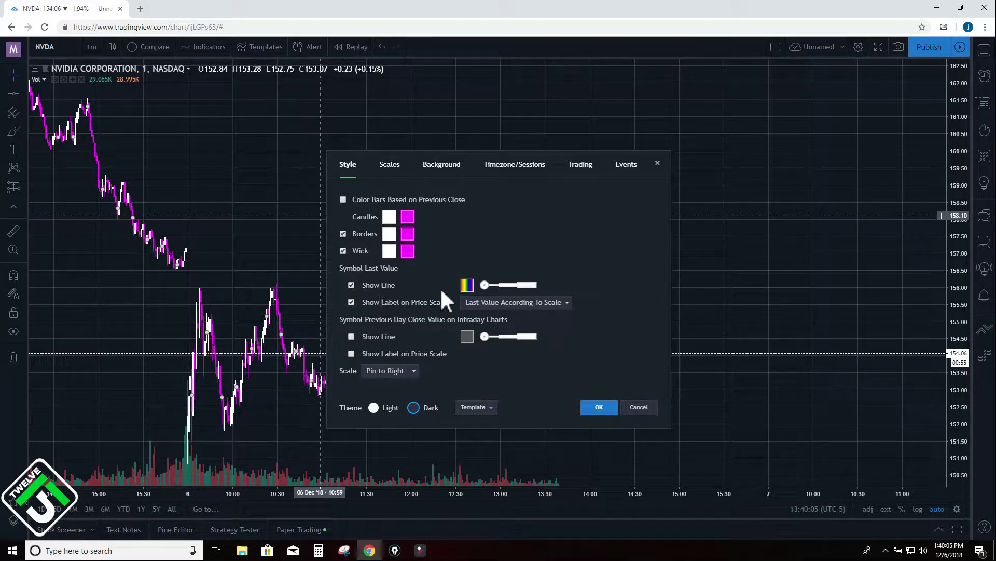
Step: Move the settings dialog clear of the latest candles and set the symbol last value line color to white
drag(480, 165, 269, 60)
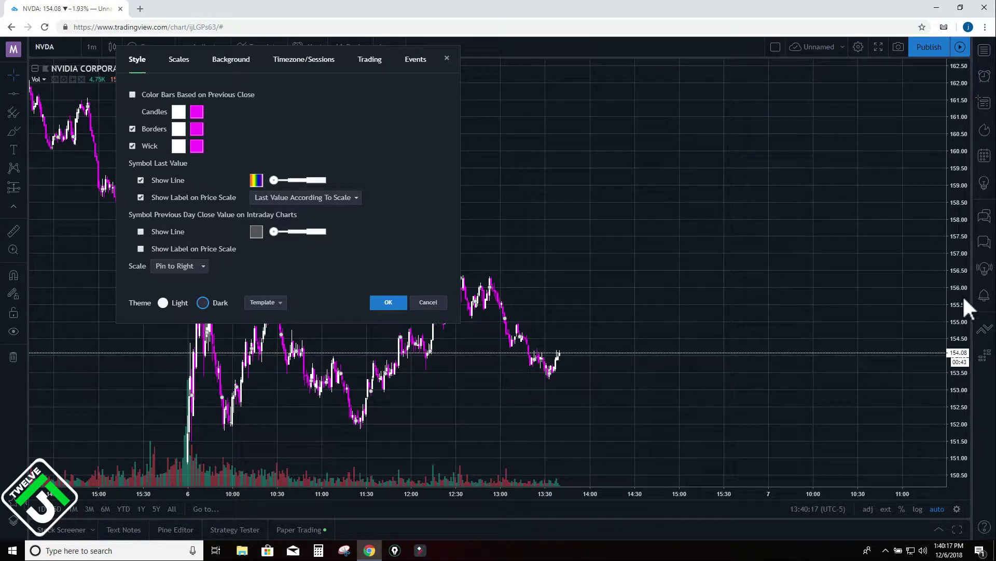
click(257, 182)
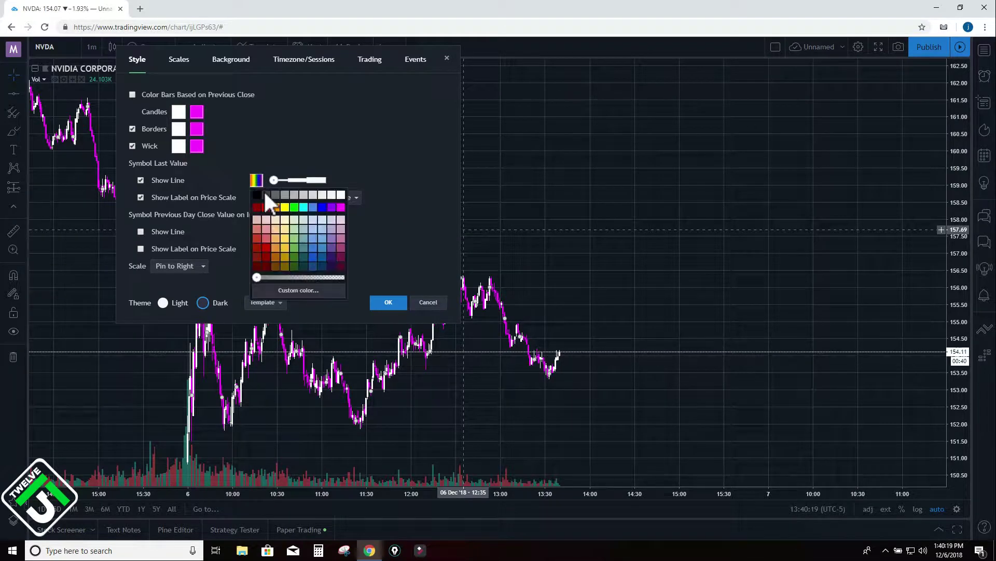
click(341, 199)
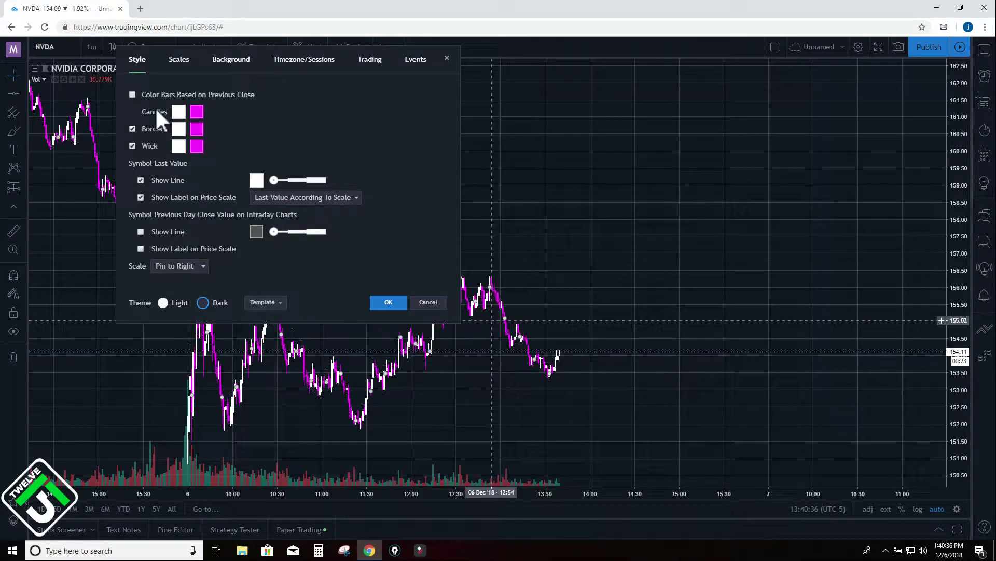
click(179, 60)
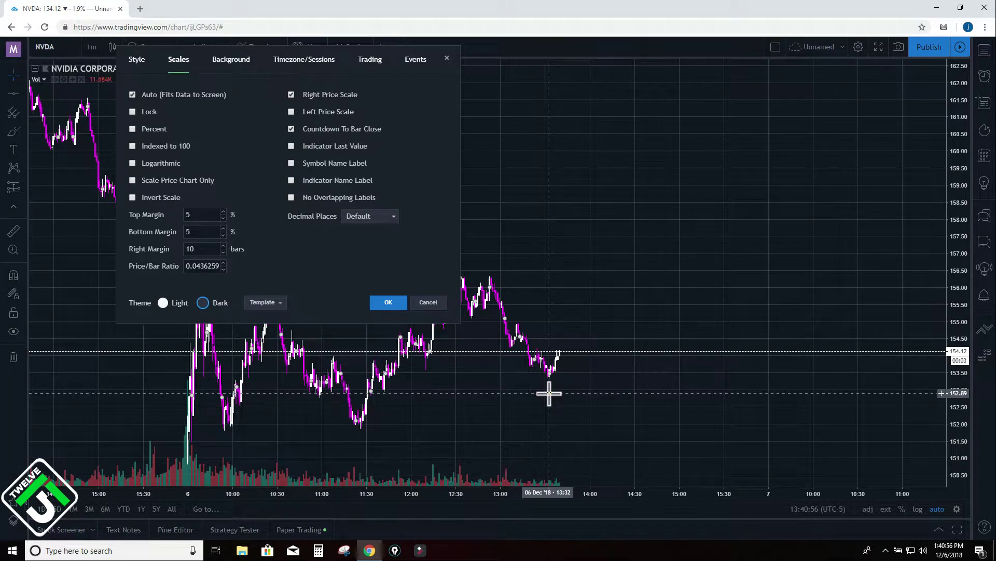
scroll(550, 393, up, 1)
scroll(550, 393, up, 1)
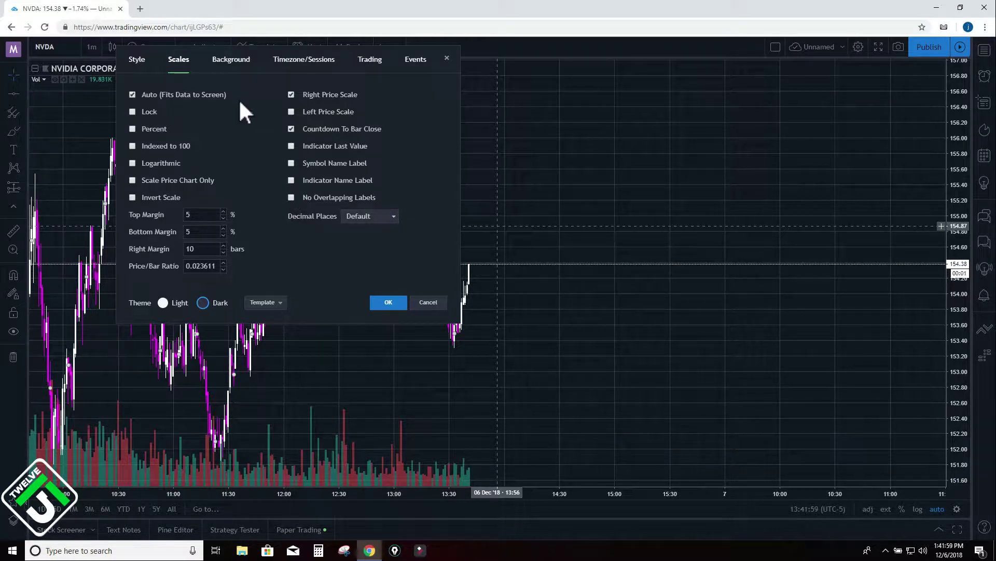
Step: Make the chart's vertical and horizontal grid lines fully transparent, and move the settings dialog aside to check the chart
click(233, 62)
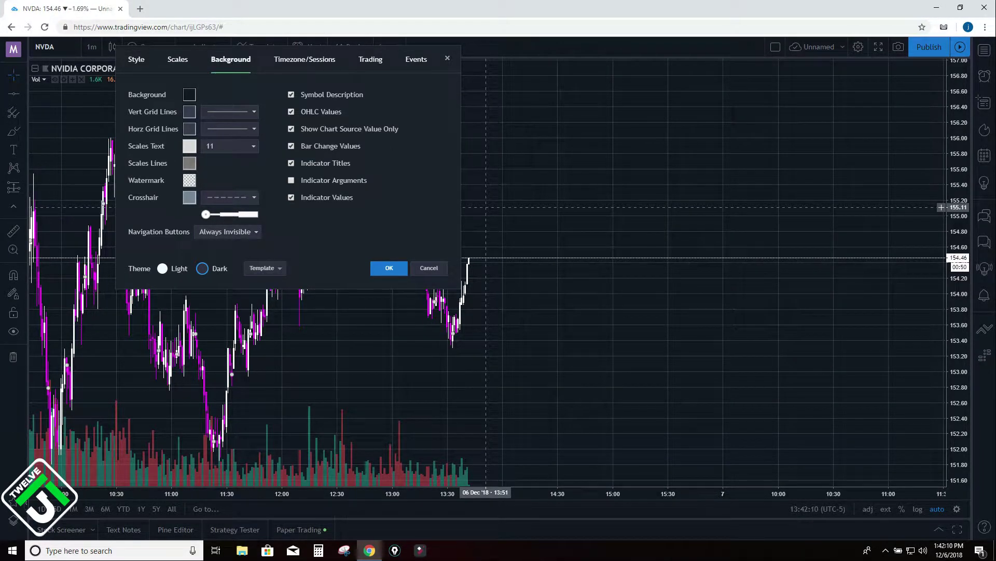
click(189, 111)
drag(191, 208, 285, 222)
click(254, 91)
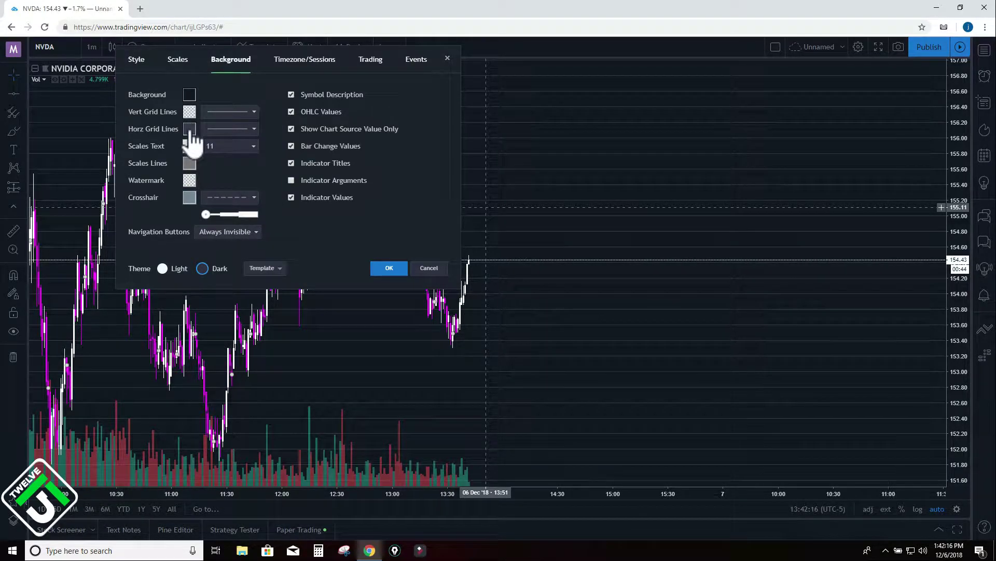
click(190, 131)
drag(191, 226, 279, 236)
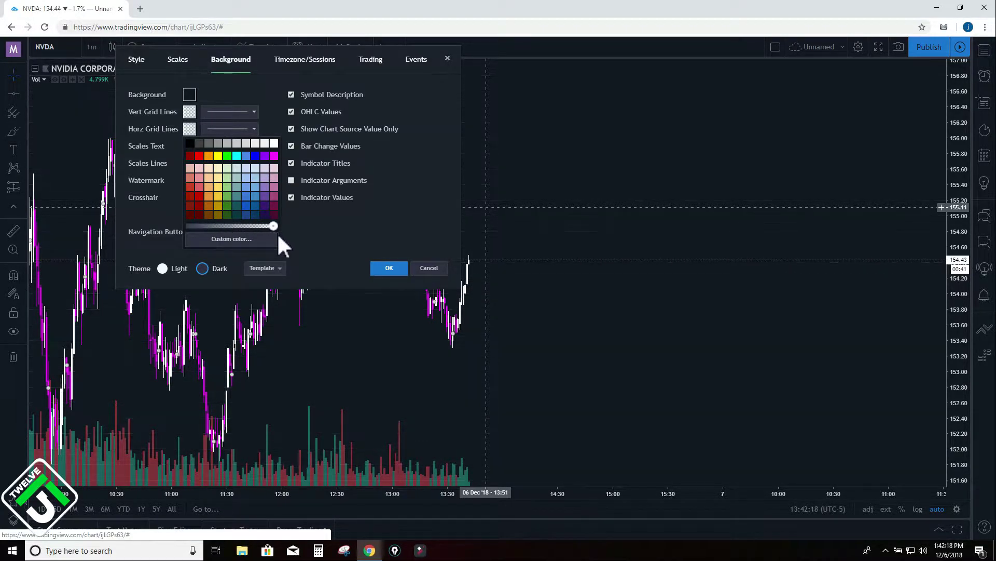
click(260, 91)
drag(412, 83, 284, 190)
scroll(601, 225, up, 3)
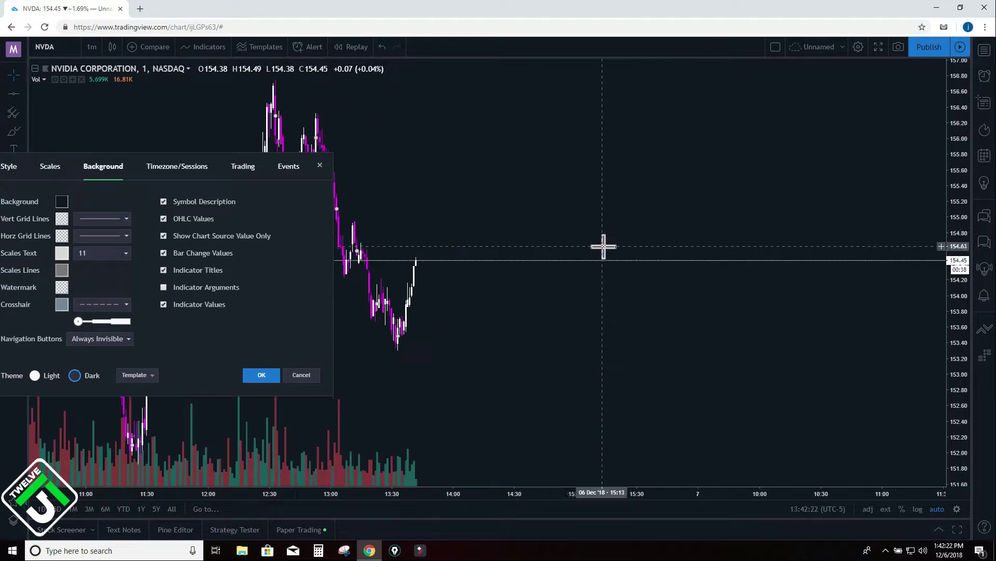
drag(217, 162, 623, 119)
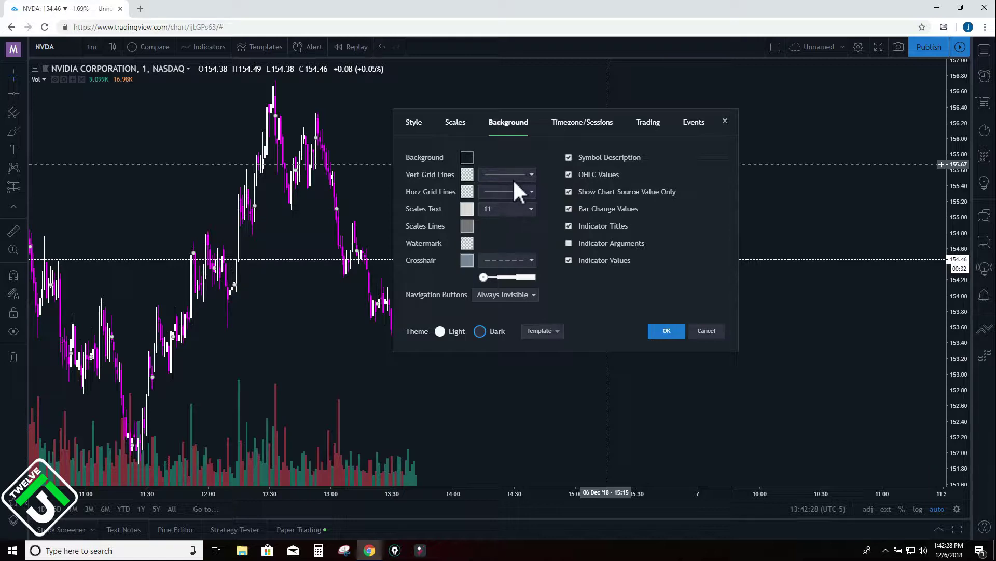
Step: Enable extended hours in the session settings and set the Extended Hours background color to cyan
click(575, 126)
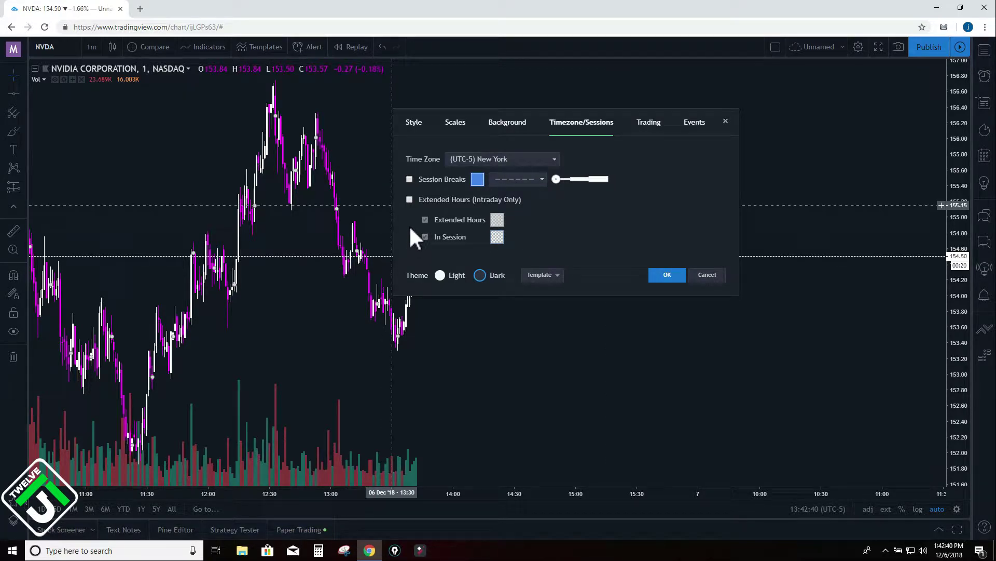
click(410, 199)
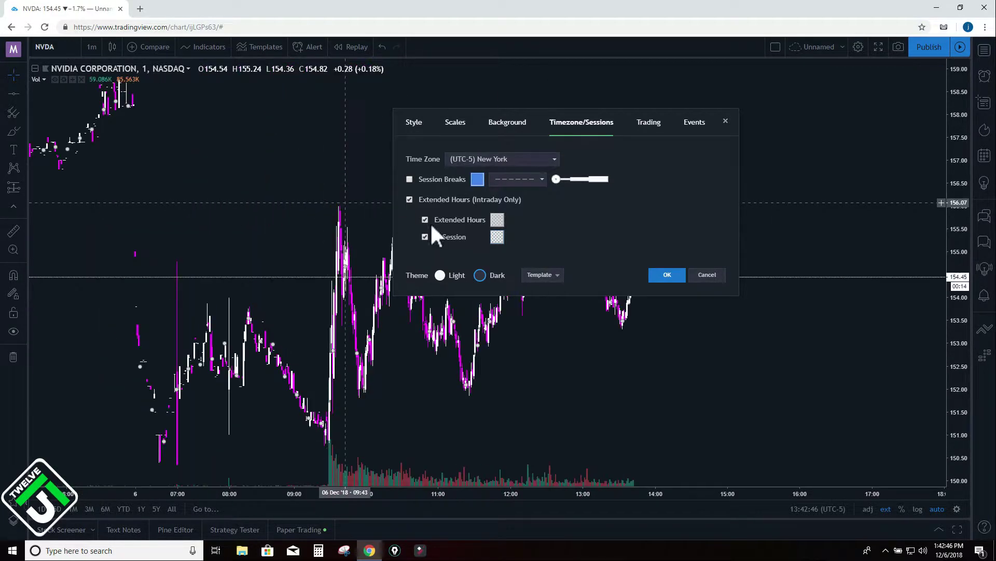
click(498, 222)
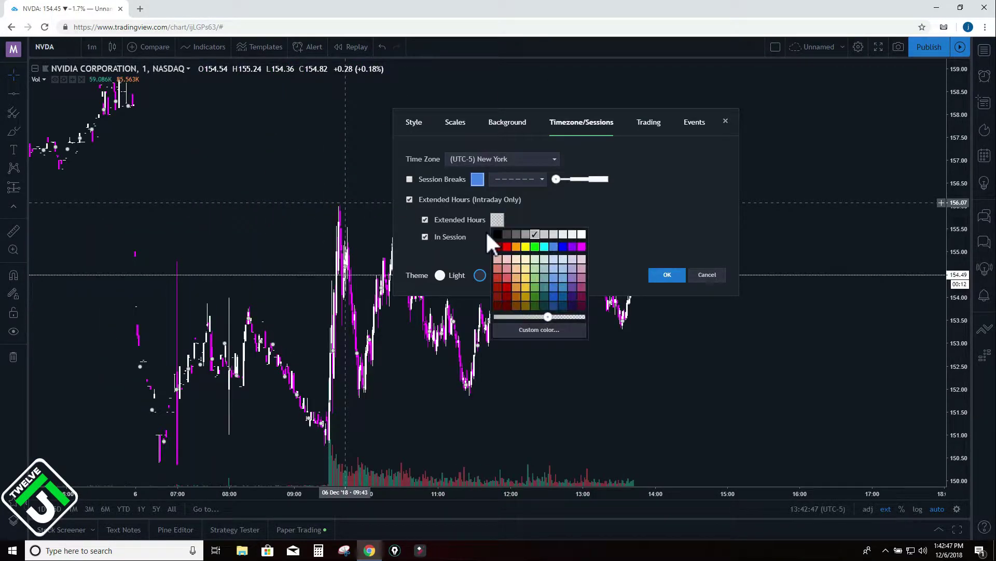
click(544, 247)
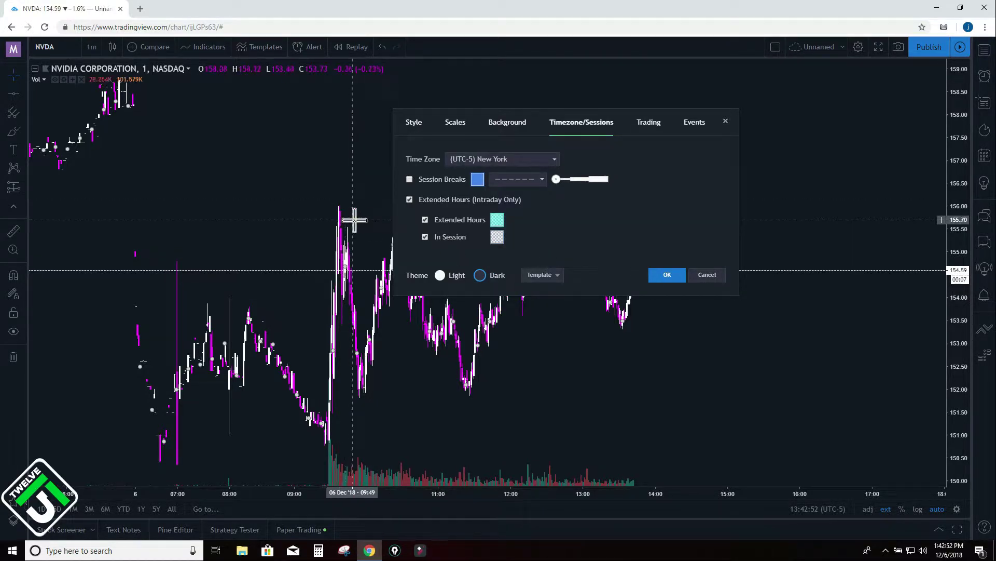
scroll(351, 218, down, 2)
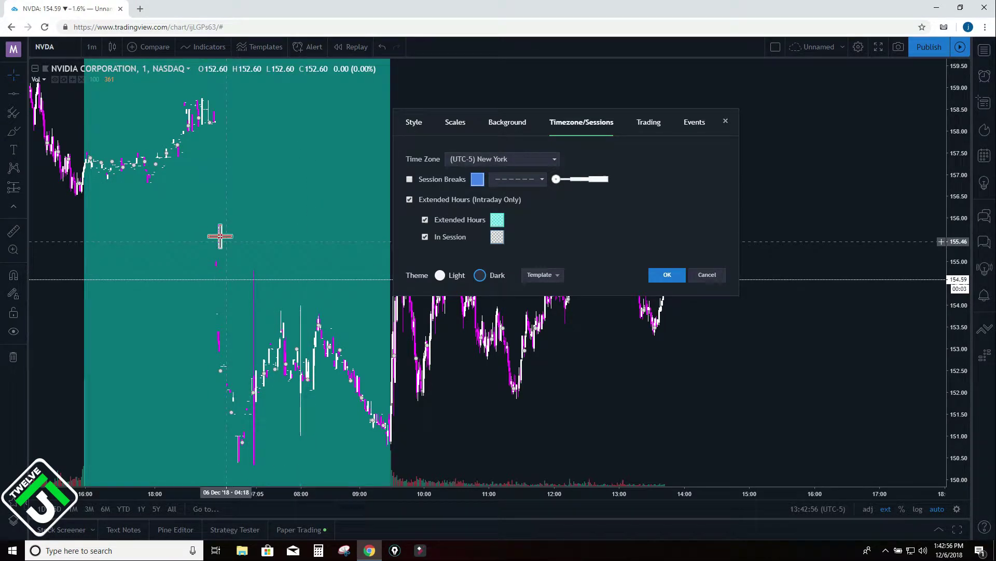
scroll(301, 248, up, 1)
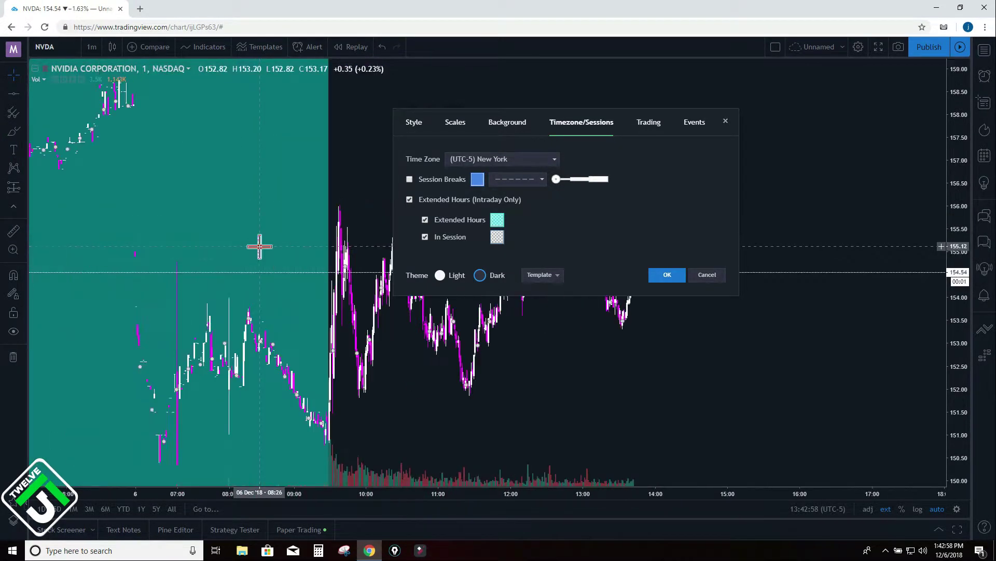
Step: Set the In Session background color to yellow and lower its transparency so it shows behind the regular-hours candles
scroll(264, 247, down, 1)
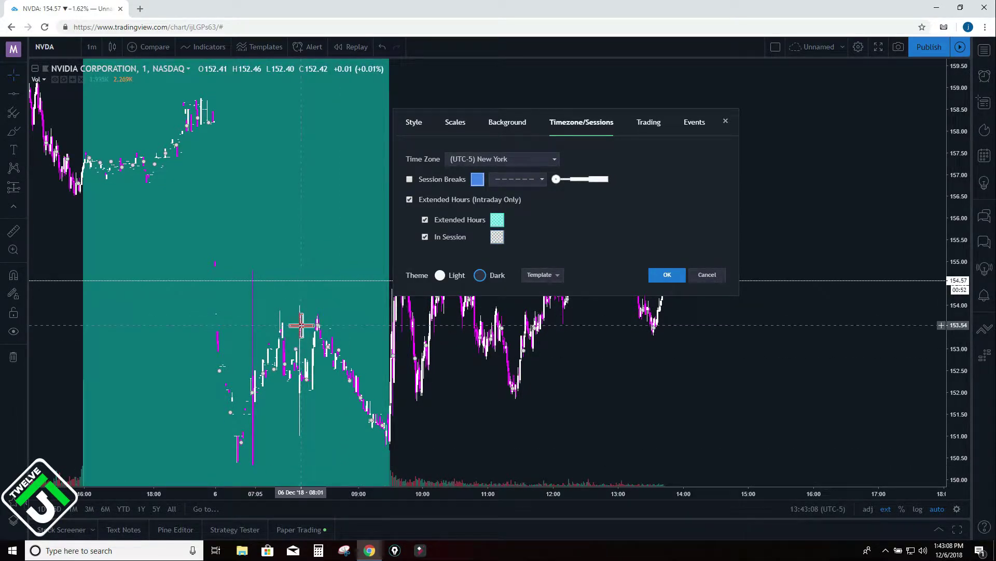
click(497, 238)
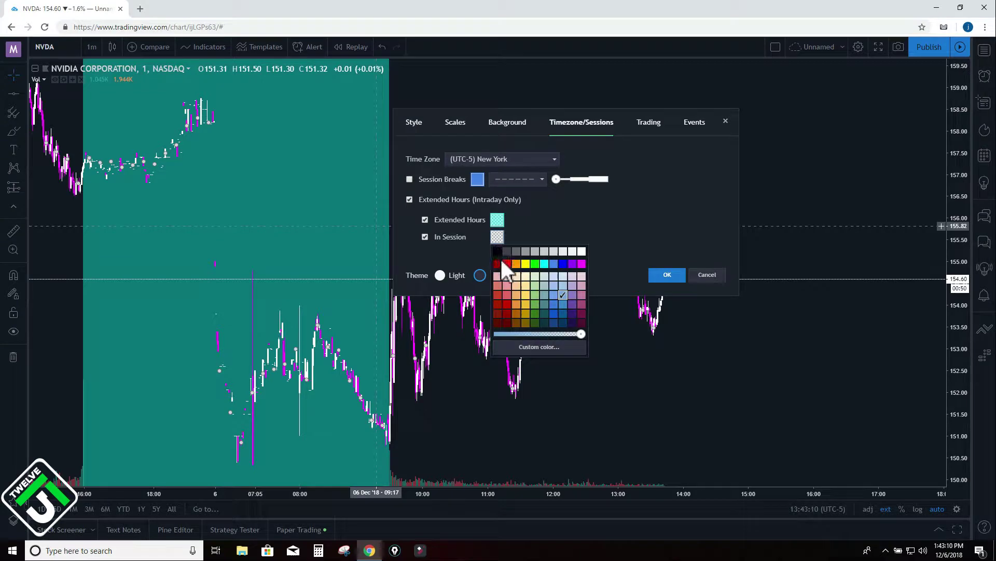
click(526, 264)
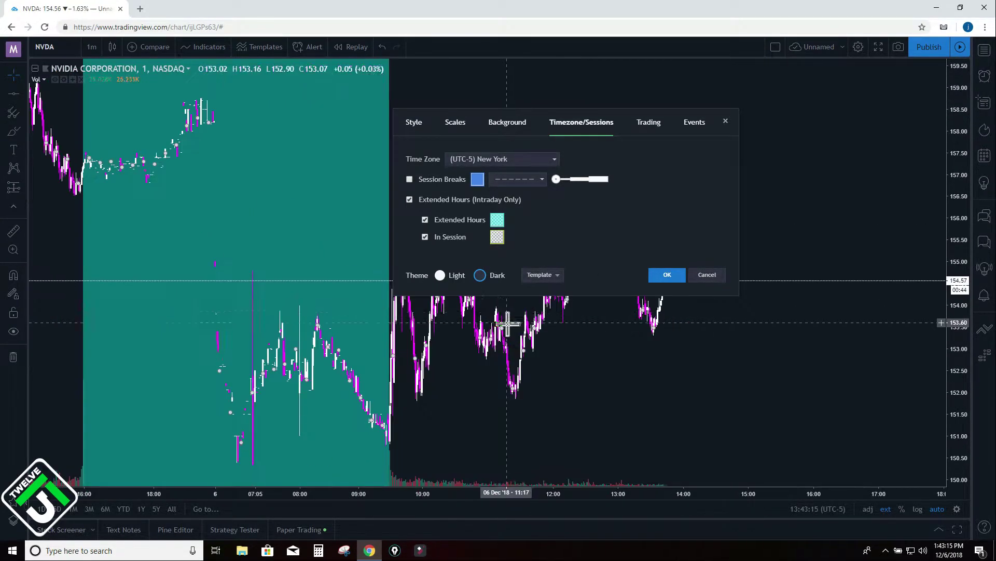
click(498, 236)
drag(578, 335, 522, 344)
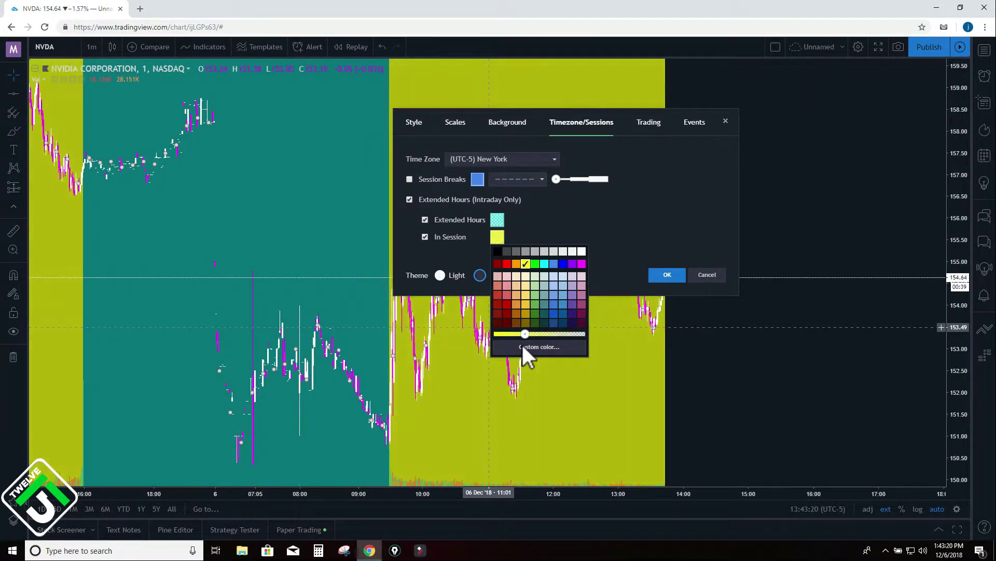
Step: Set the Extended Hours background color to gray and make the In Session background fully transparent
click(497, 221)
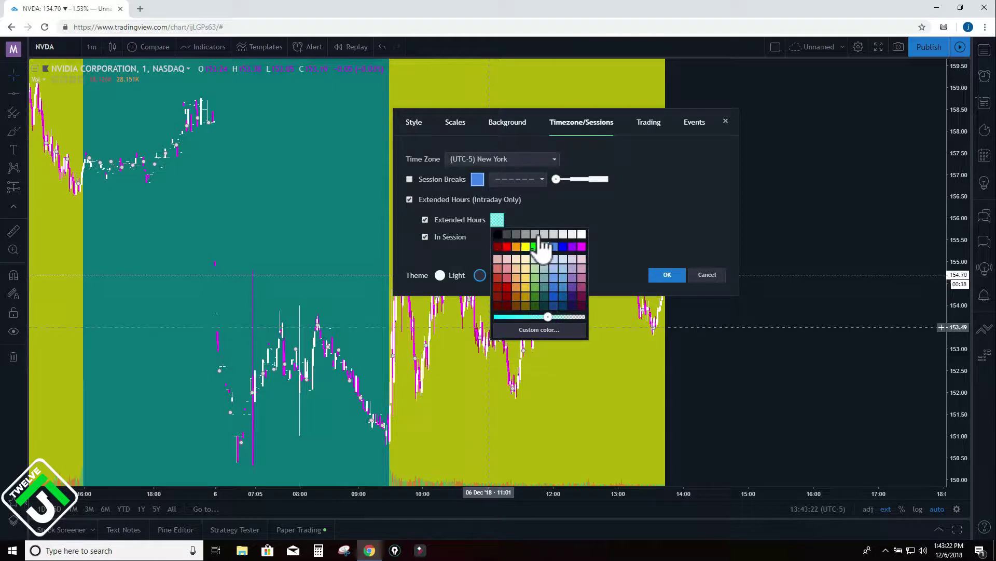
click(539, 251)
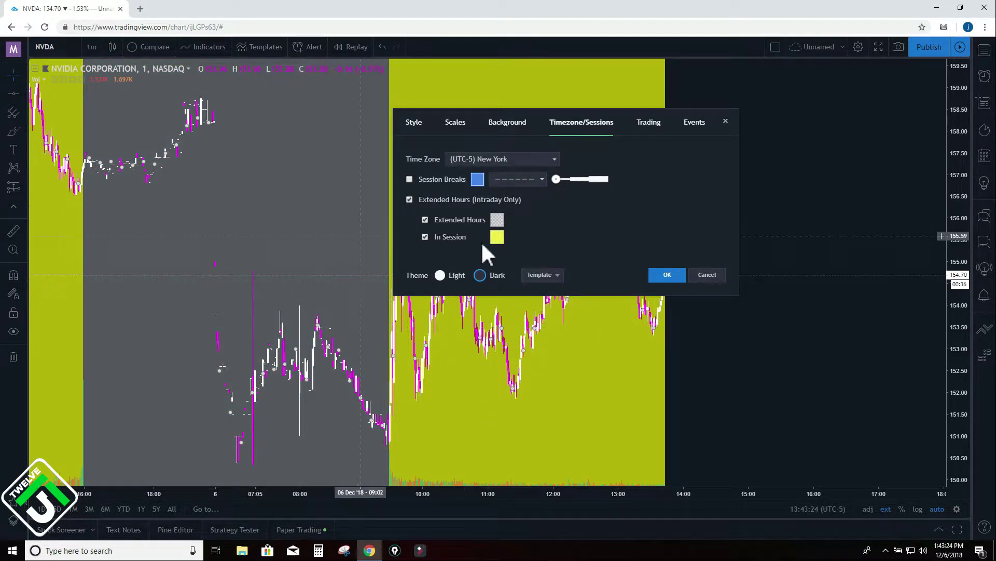
click(497, 238)
drag(525, 333, 582, 334)
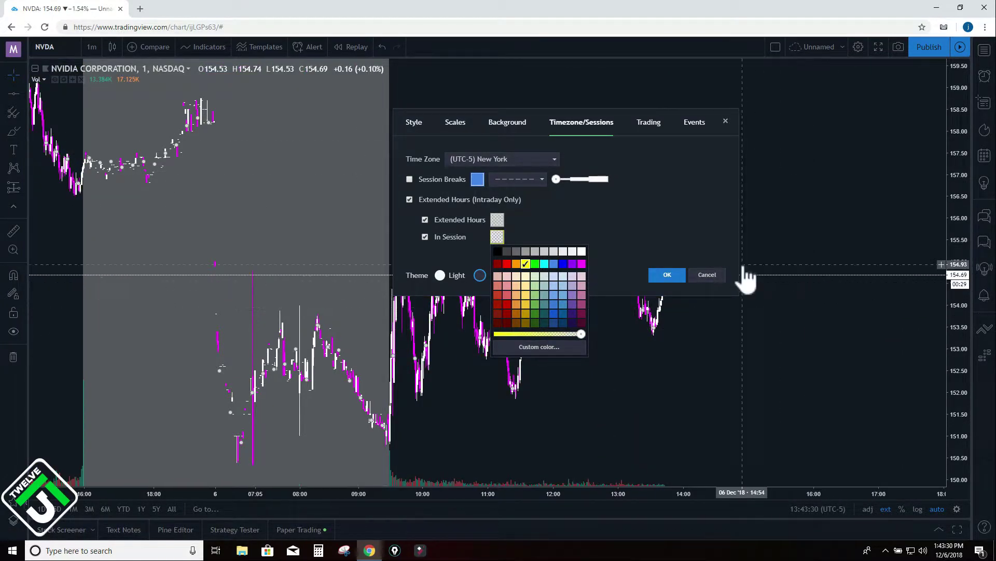
Step: Move the settings dialog aside to check the session backgrounds, and review the Trading and Events settings
drag(477, 138, 111, 109)
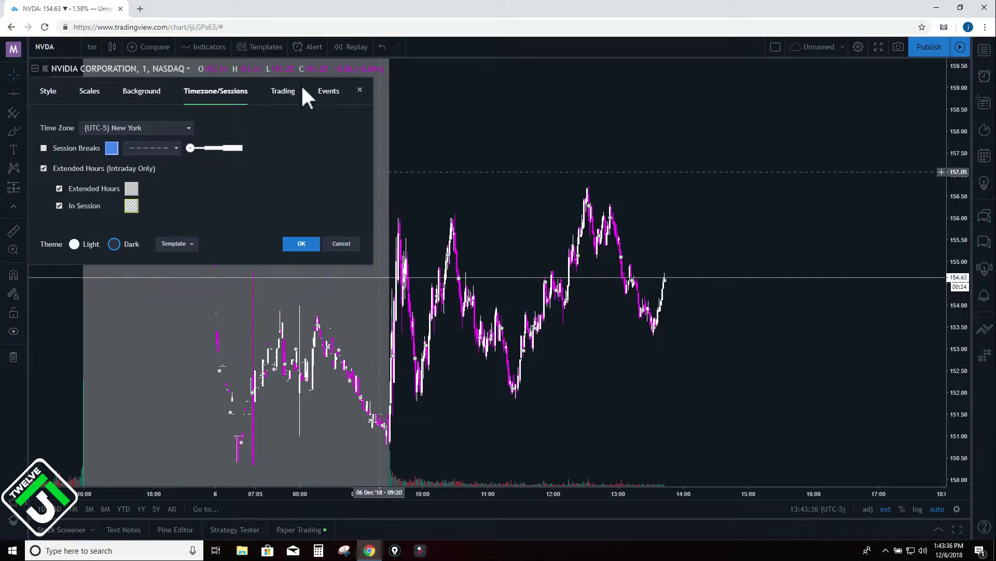
drag(302, 94, 536, 152)
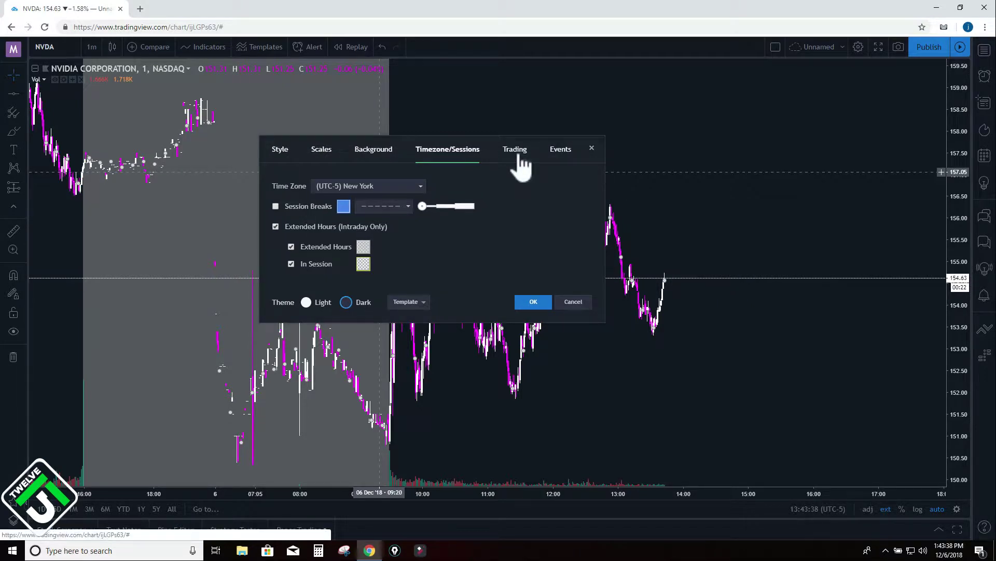
click(521, 152)
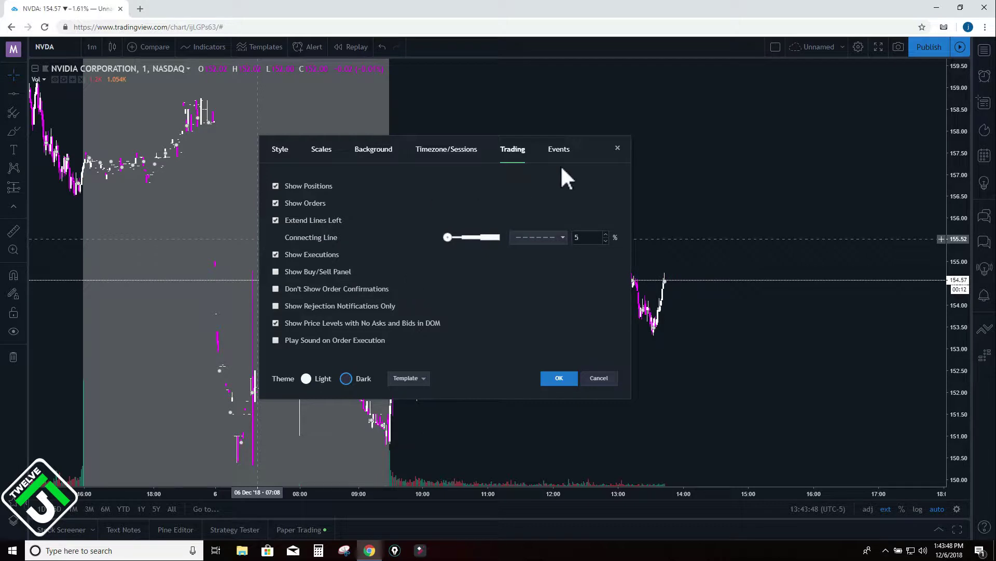
click(560, 150)
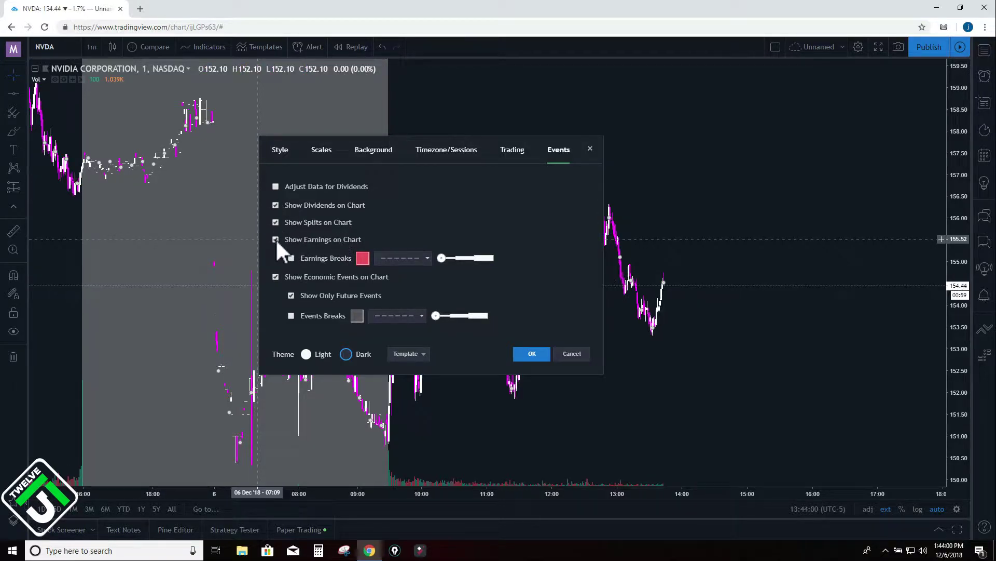
Step: Switch the chart to the 1 day interval and inspect the details of the upcoming earnings marker
click(95, 43)
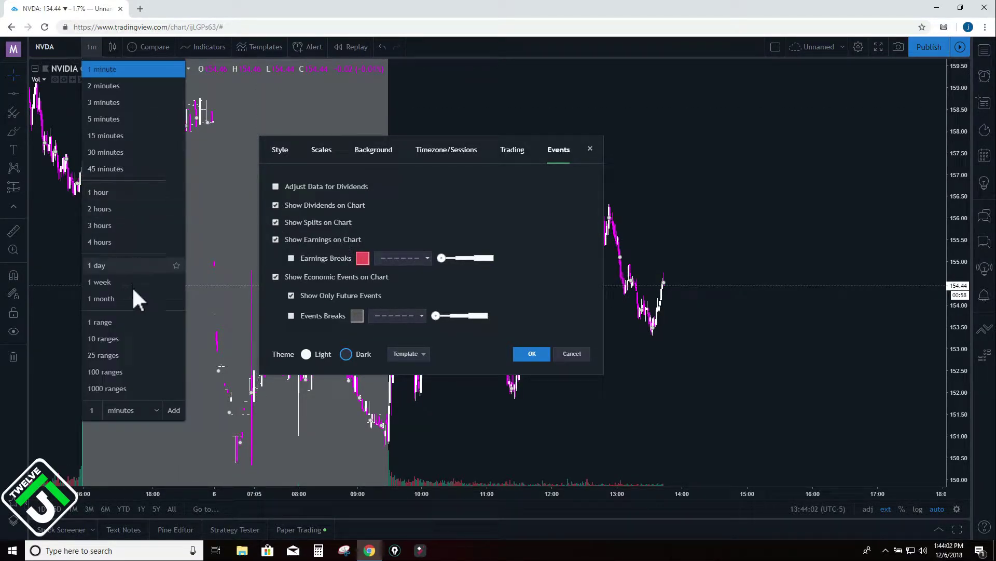
click(111, 261)
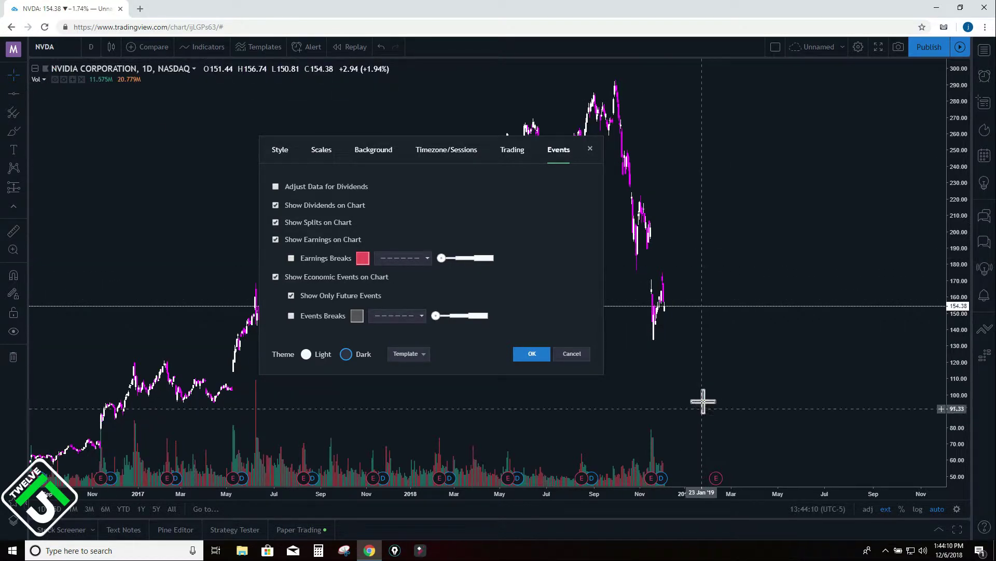
click(716, 477)
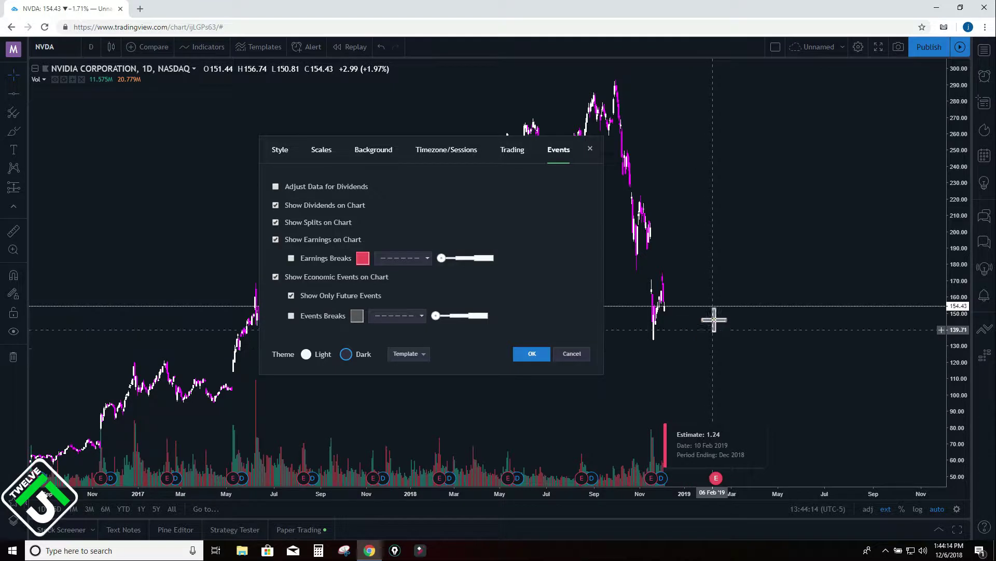
click(710, 250)
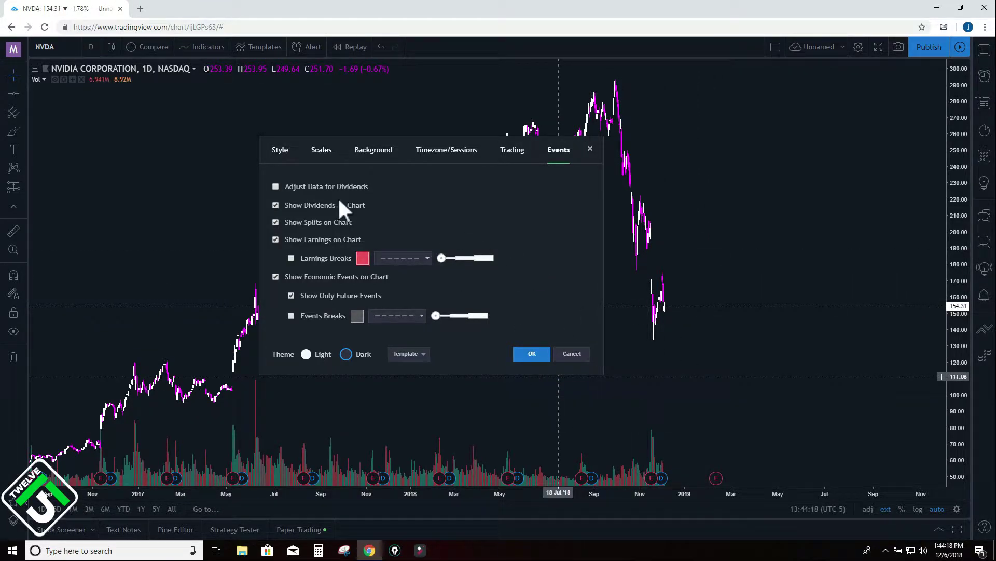
Step: Apply the chart settings and look back through the earnings and dividend markers on the daily chart to 2016
click(530, 355)
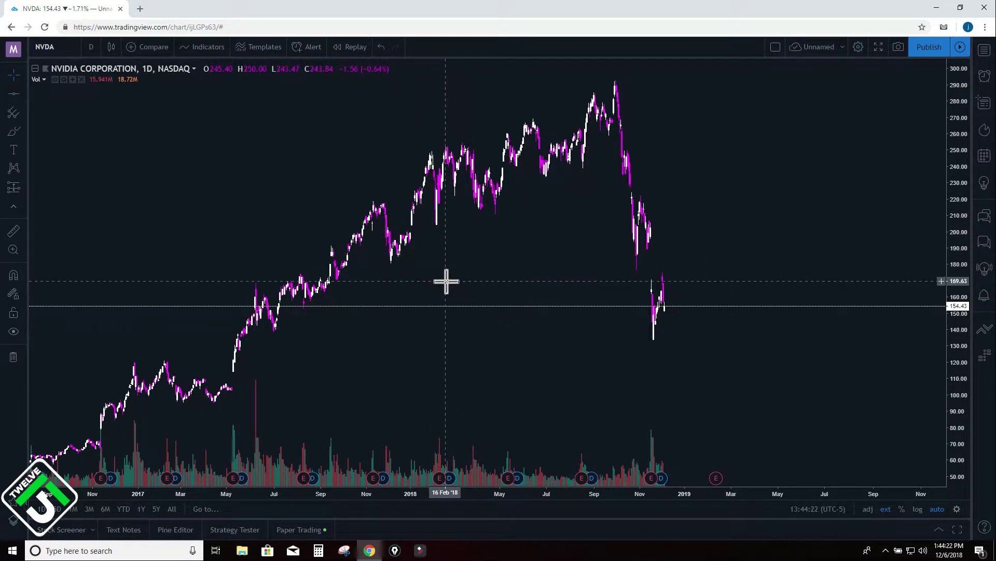
scroll(365, 280, up, 2)
drag(389, 300, 473, 265)
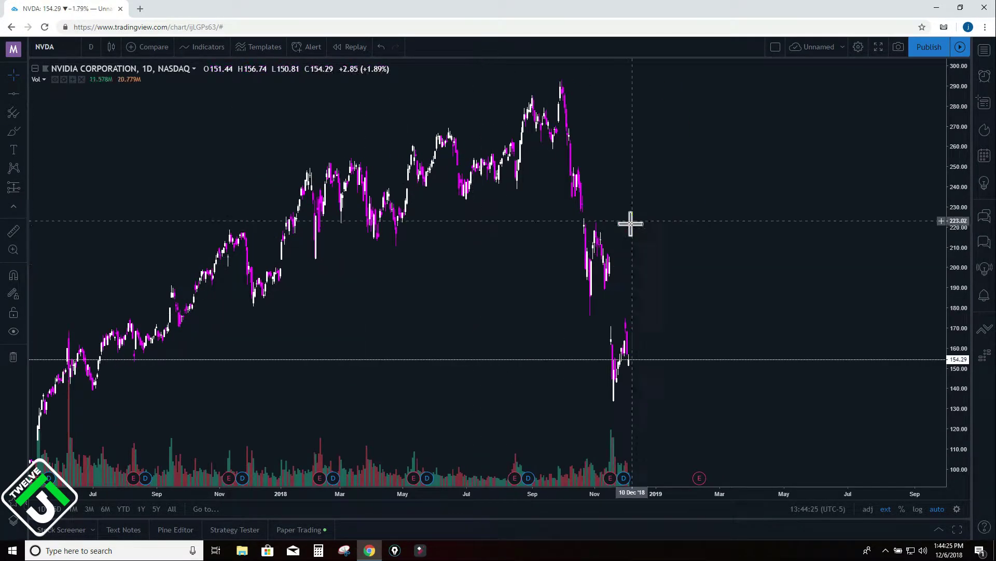
scroll(631, 223, left, 5)
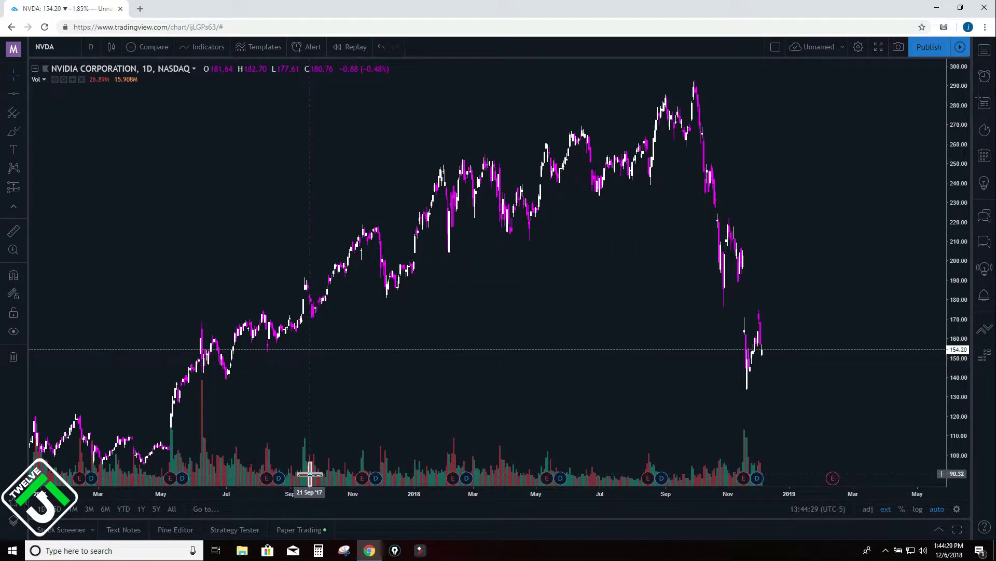
drag(266, 418, 396, 461)
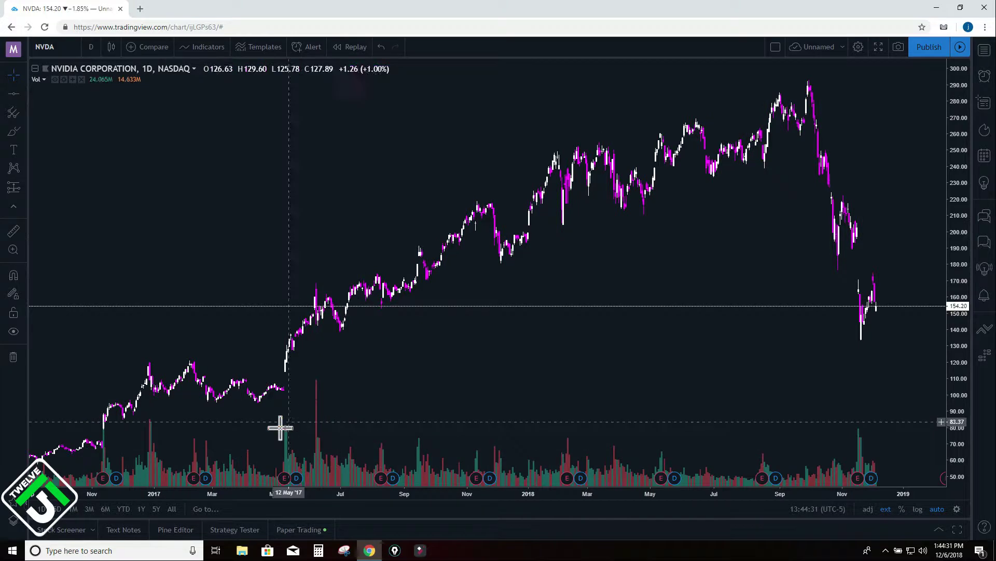
scroll(78, 374, left, 10)
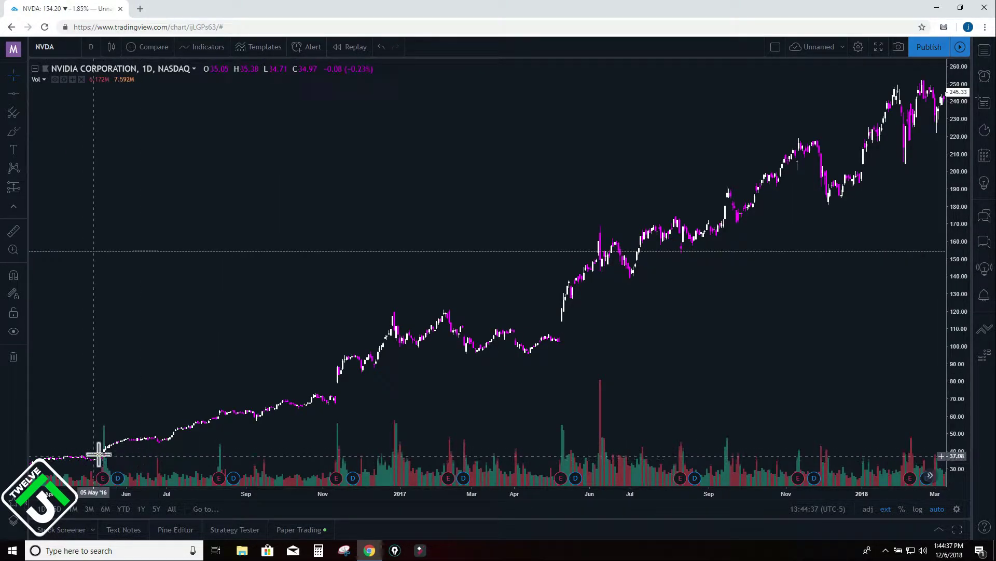
Step: Move the volume indicator to a new pane below the price chart and reduce that pane's height
right_click(408, 480)
mouse_move(459, 405)
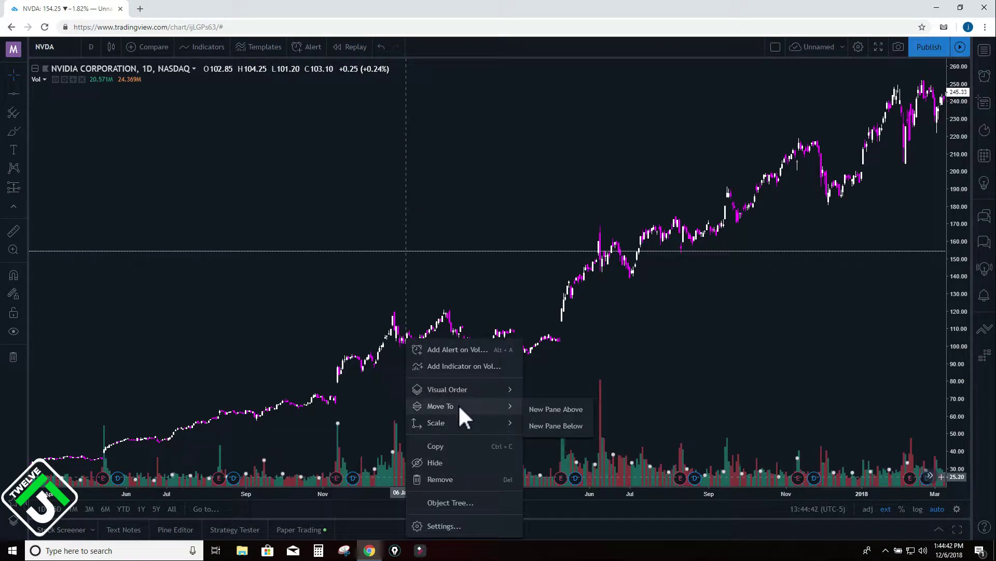
click(544, 426)
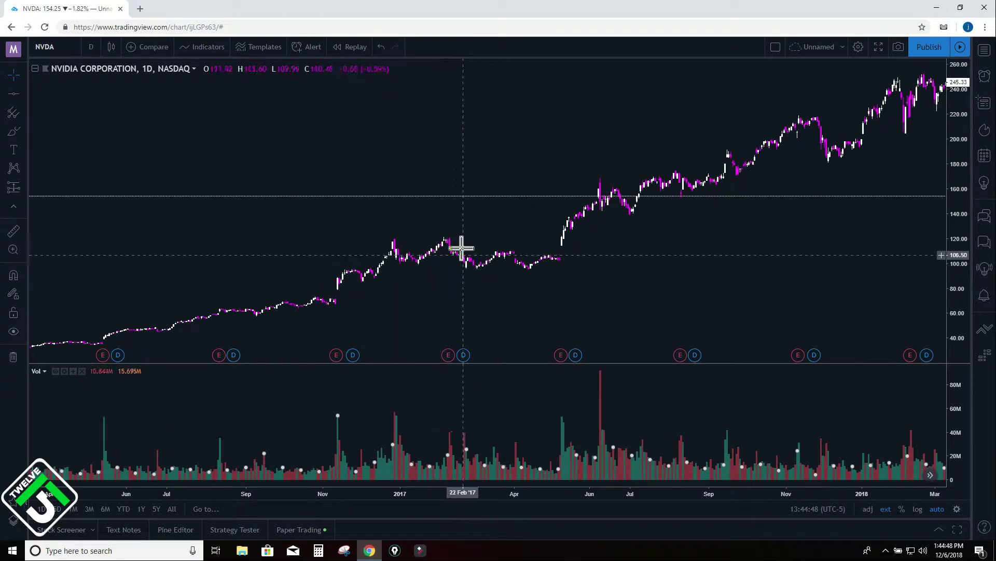
drag(416, 364, 416, 400)
Step: Compress the price scale and reposition the daily chart so the latest candles sit near its middle with empty space after them
drag(742, 325, 130, 307)
drag(506, 304, 356, 307)
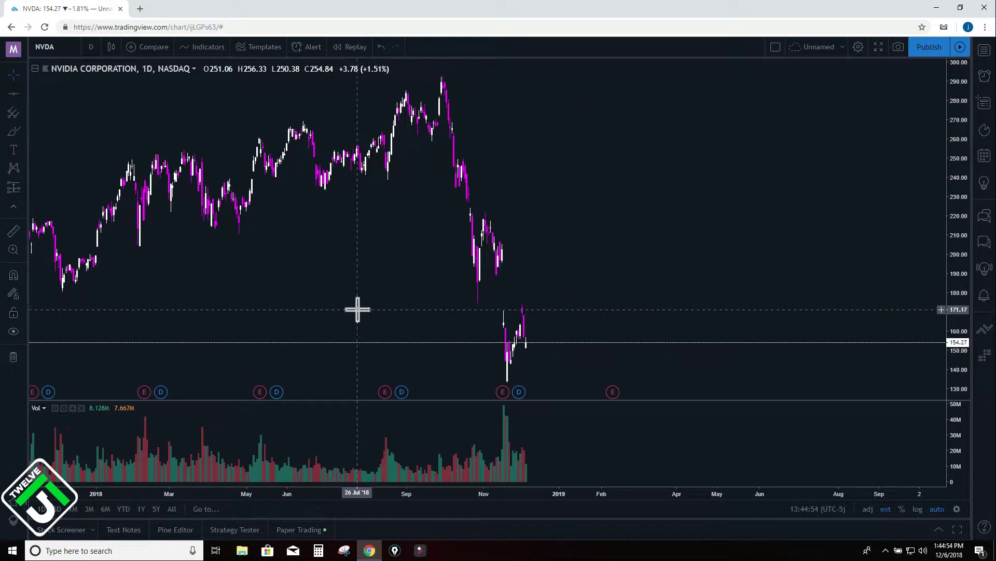
drag(959, 179, 929, 238)
drag(636, 189, 347, 287)
drag(434, 258, 567, 192)
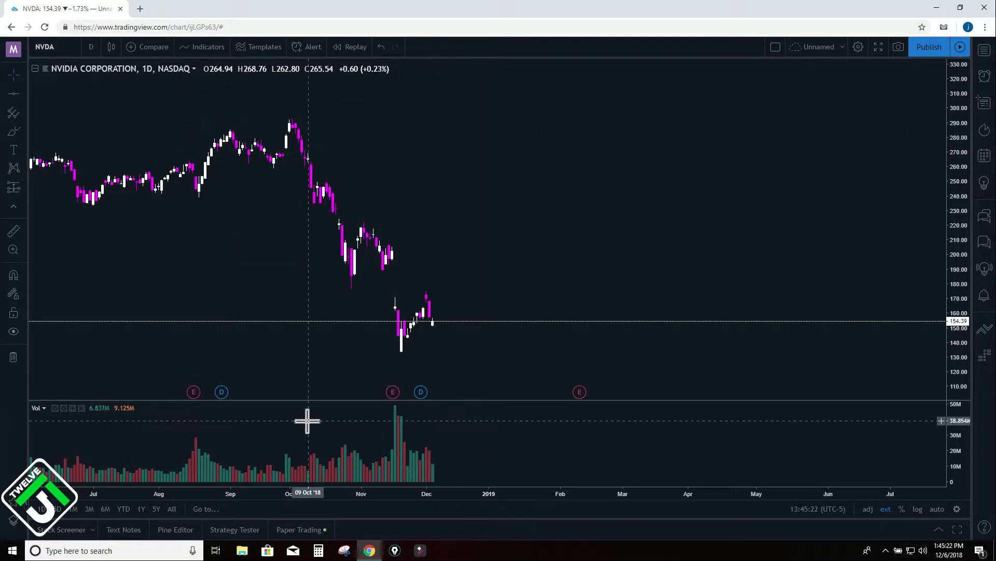
Step: Search the indicators for "moving" and add the built-in Moving Average Exponential to the chart twice
click(213, 46)
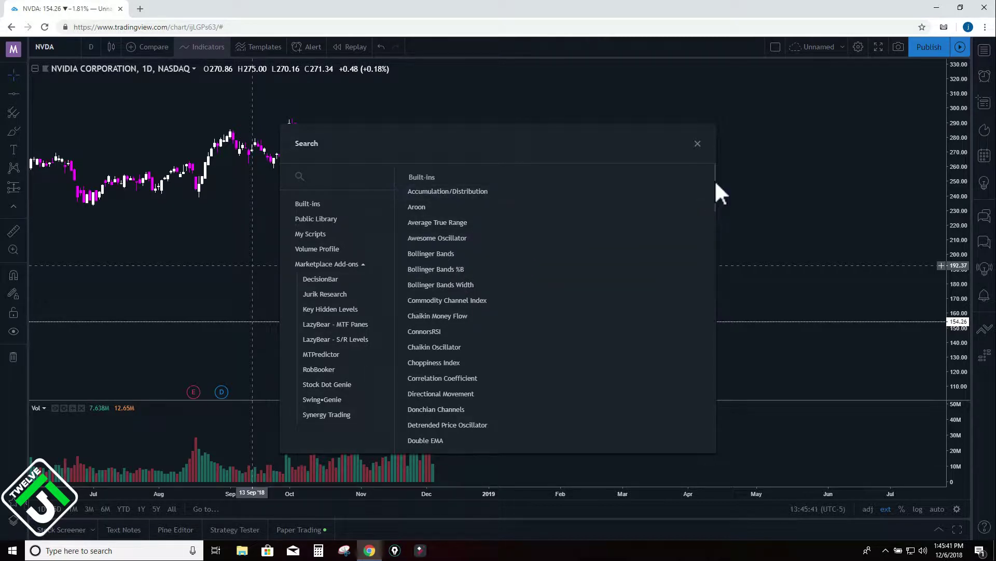
mouse_move(717, 191)
mouse_down()
mouse_move(718, 213)
mouse_move(715, 182)
mouse_up()
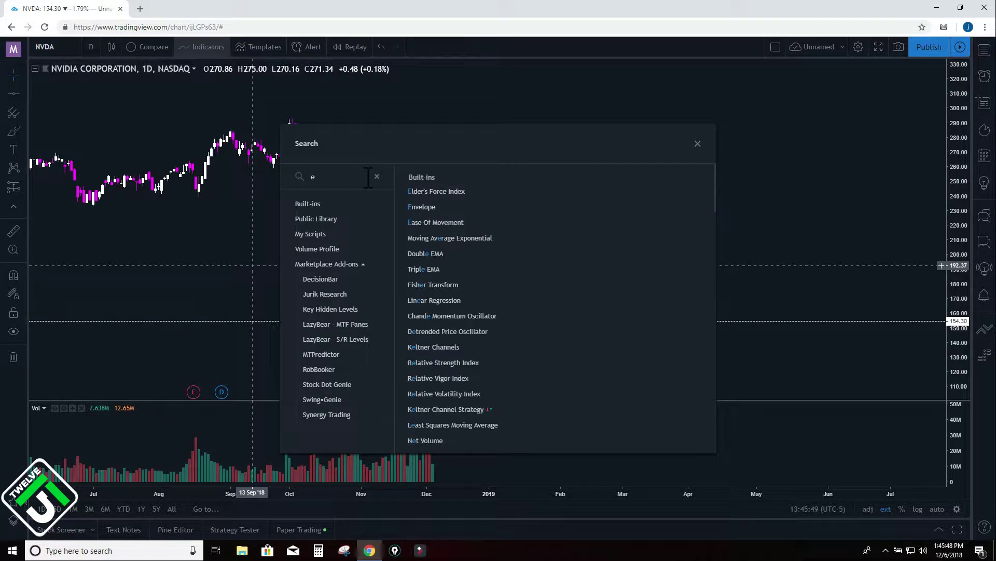
key(BackSpace)
text(ma)
key(BackSpace)
key(BackSpace)
text(moving)
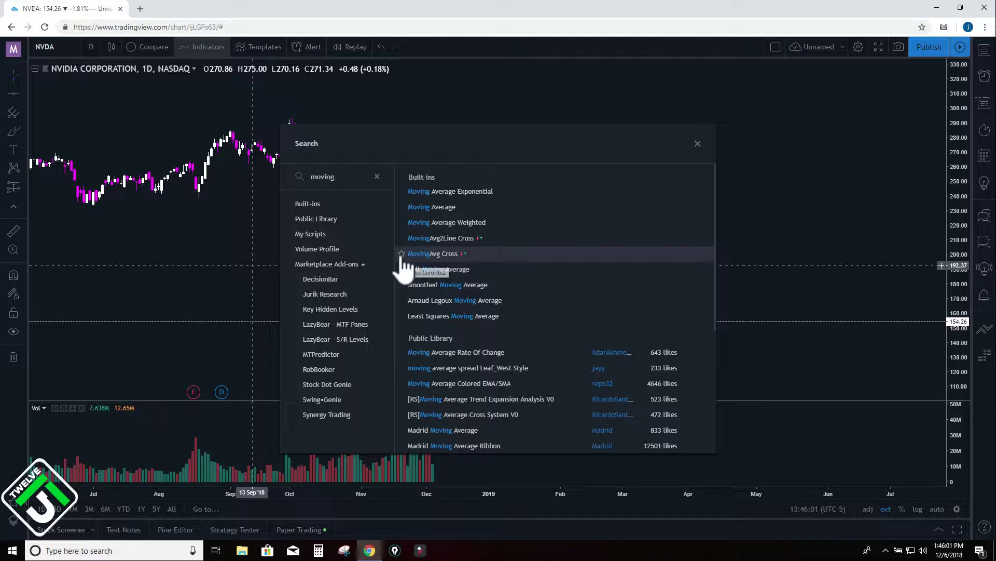
click(474, 193)
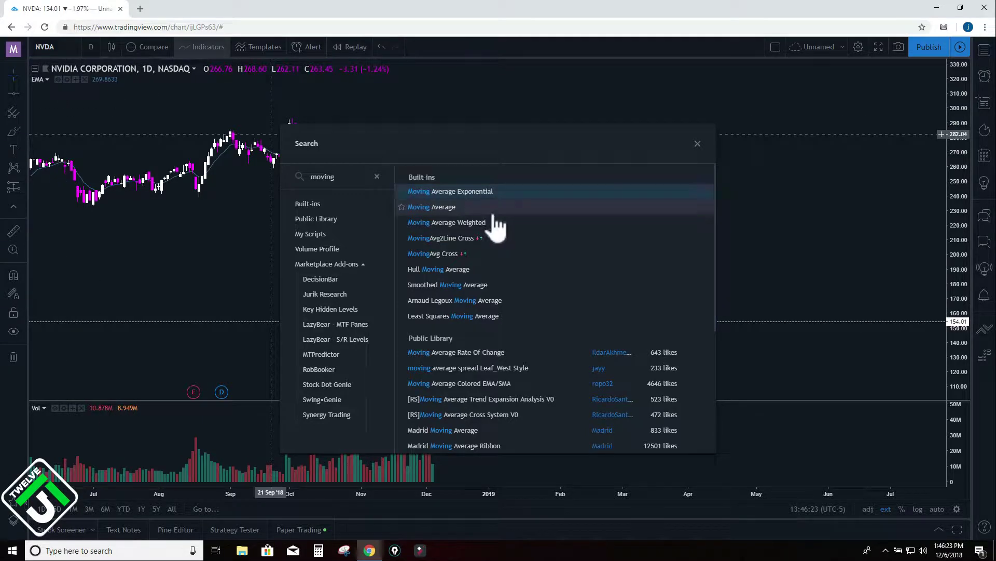
click(478, 192)
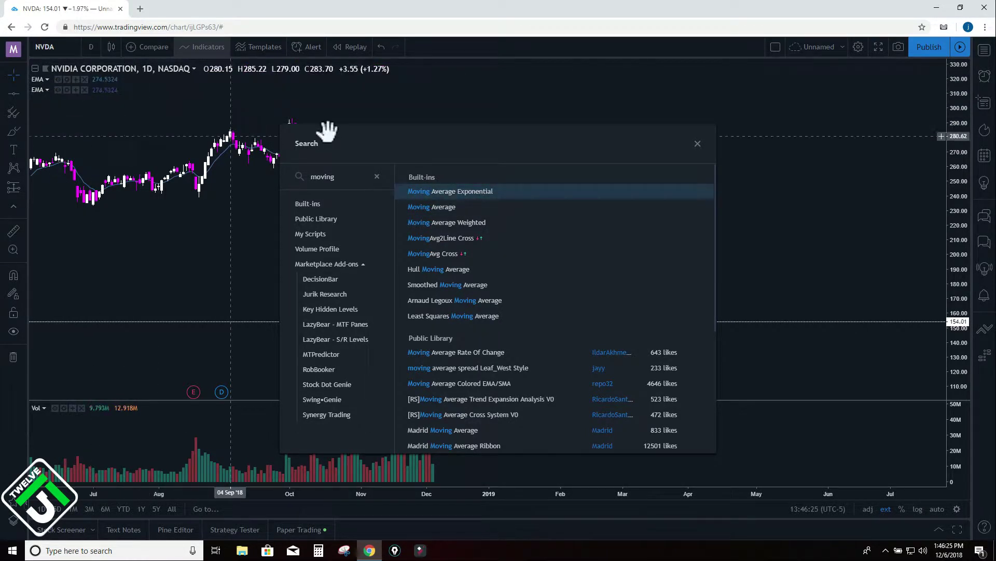
Step: Search the indicators for "vwap", add the built-in VWAP, and switch the chart to the 1 minute interval
double_click(298, 179)
text(v)
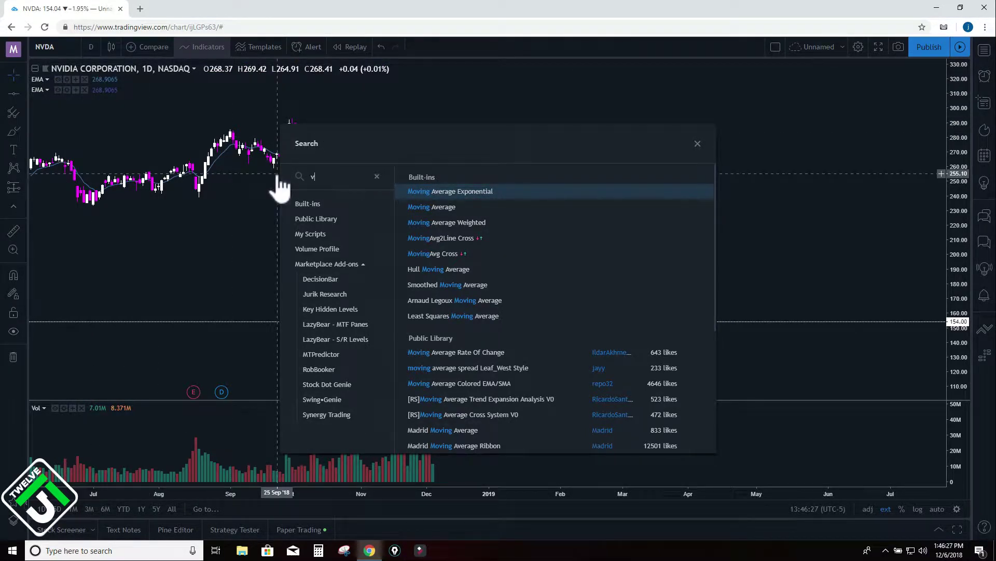
text(wap)
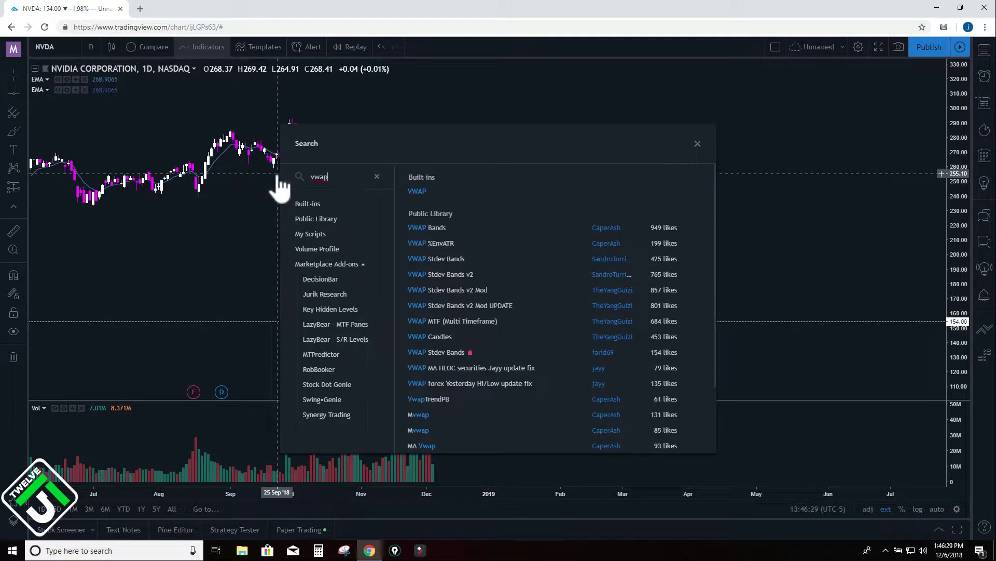
click(416, 195)
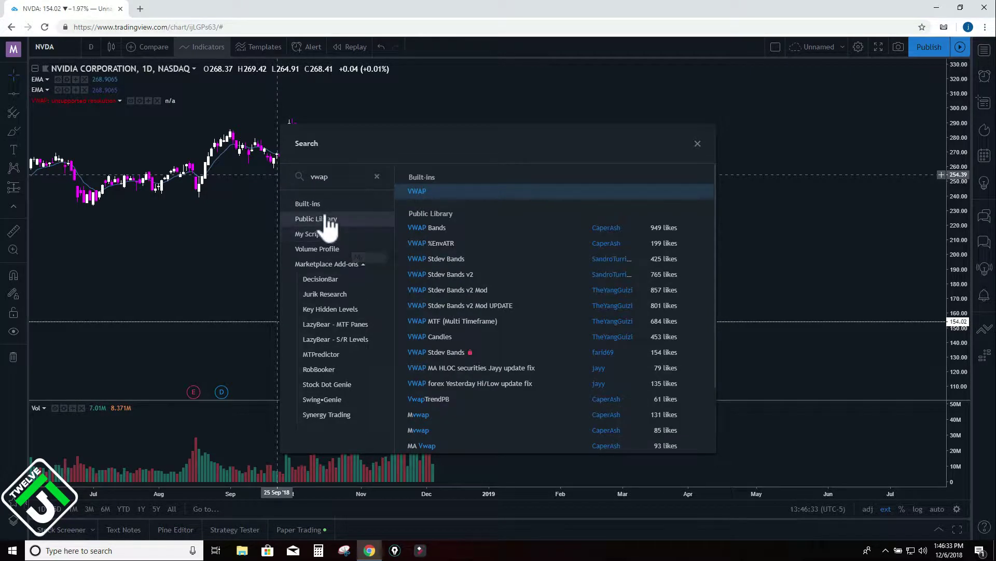
click(698, 143)
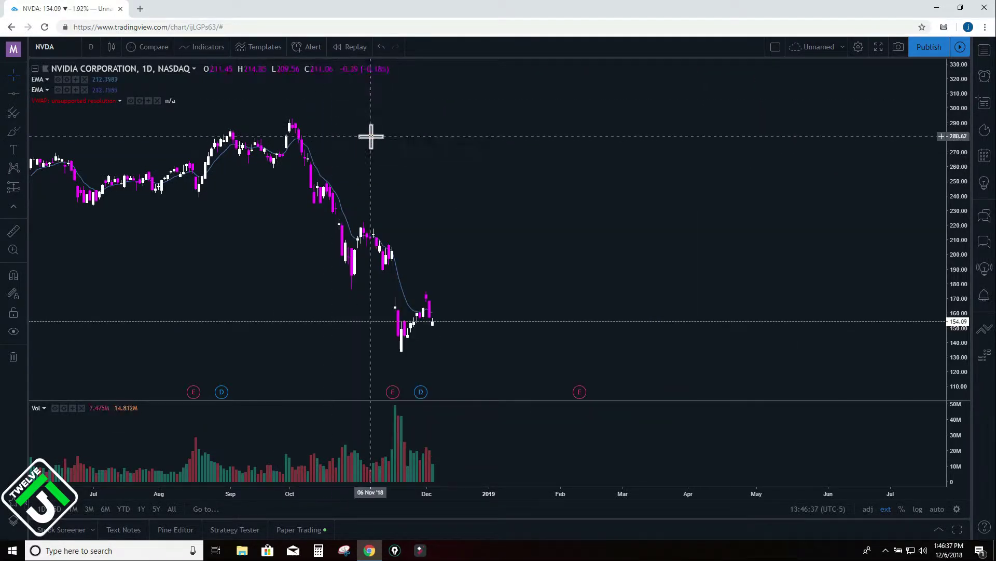
click(90, 47)
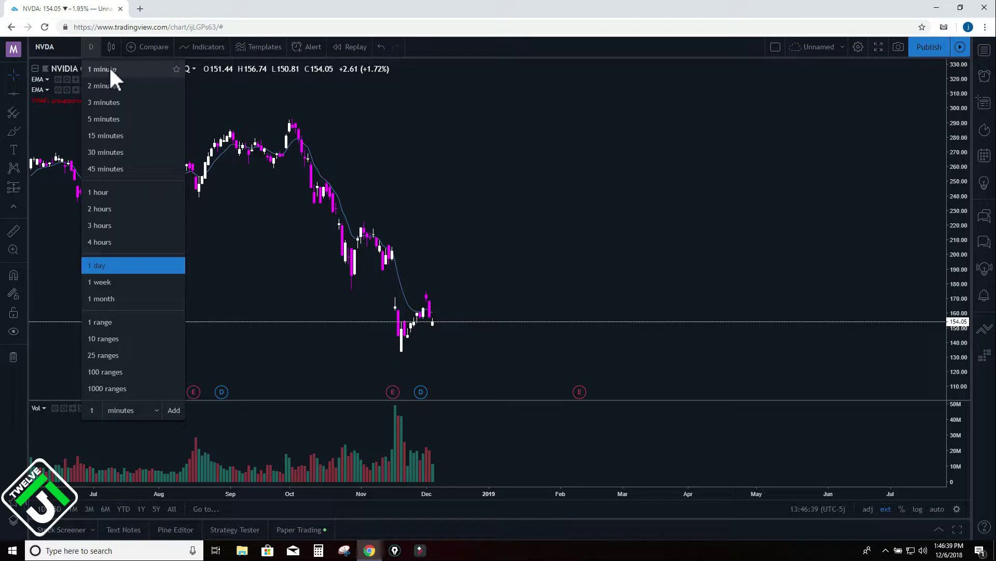
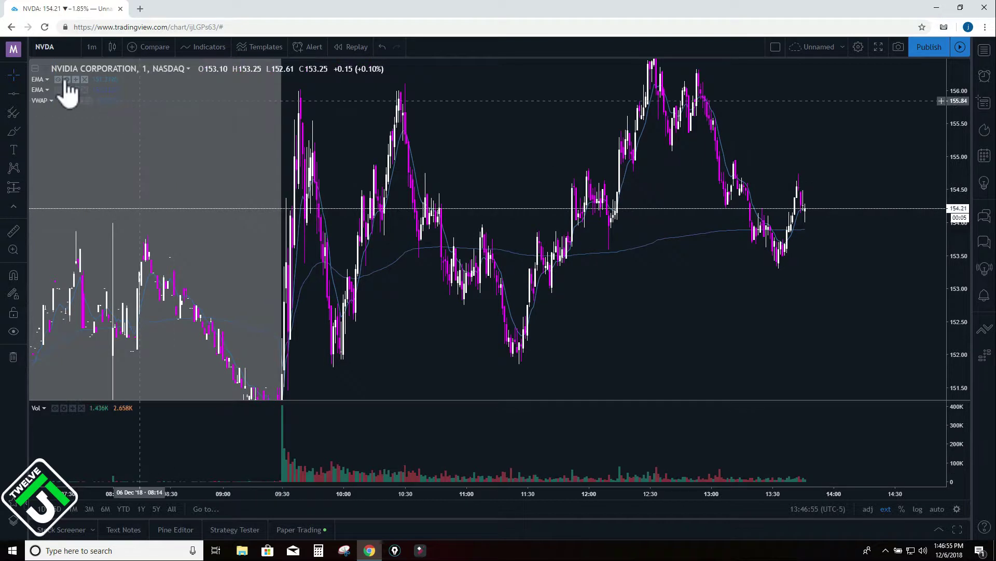
Step: Color the first EMA's line red and keep its length at 9
click(67, 80)
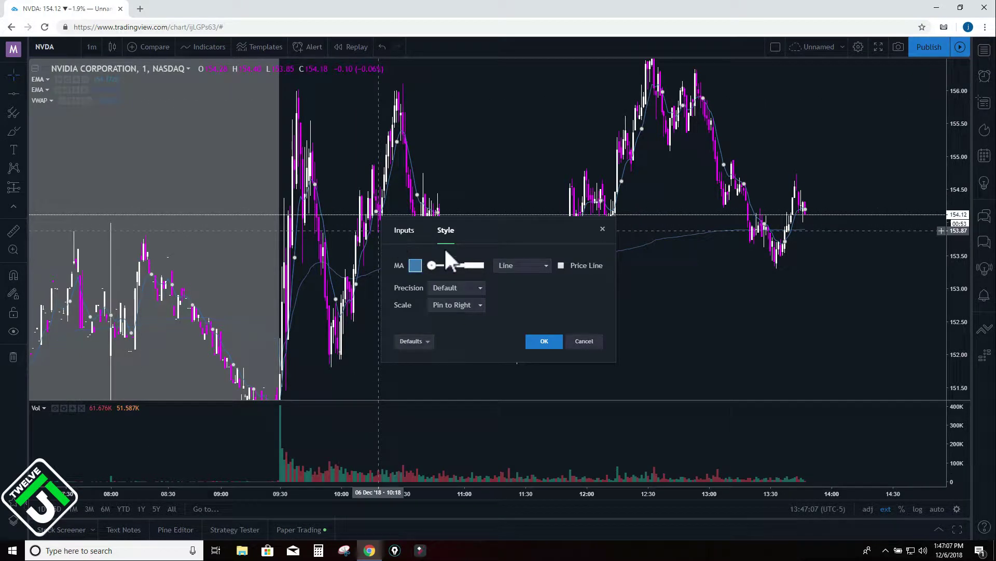
click(405, 230)
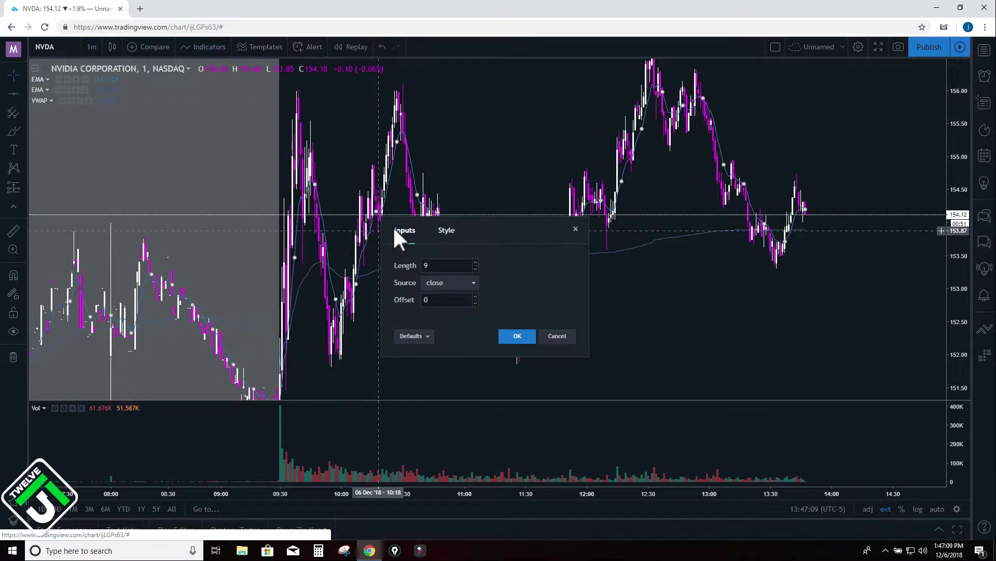
click(440, 266)
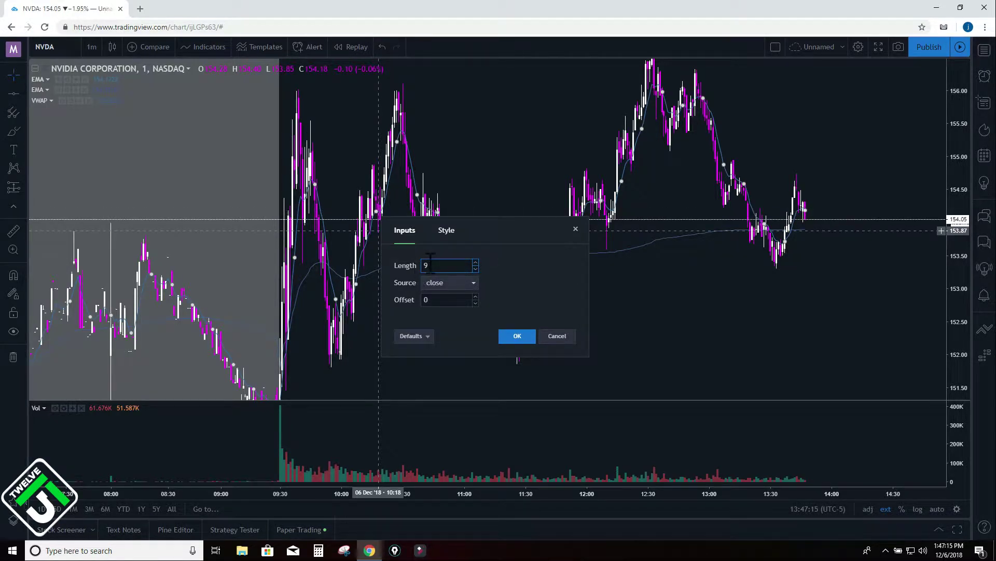
click(448, 232)
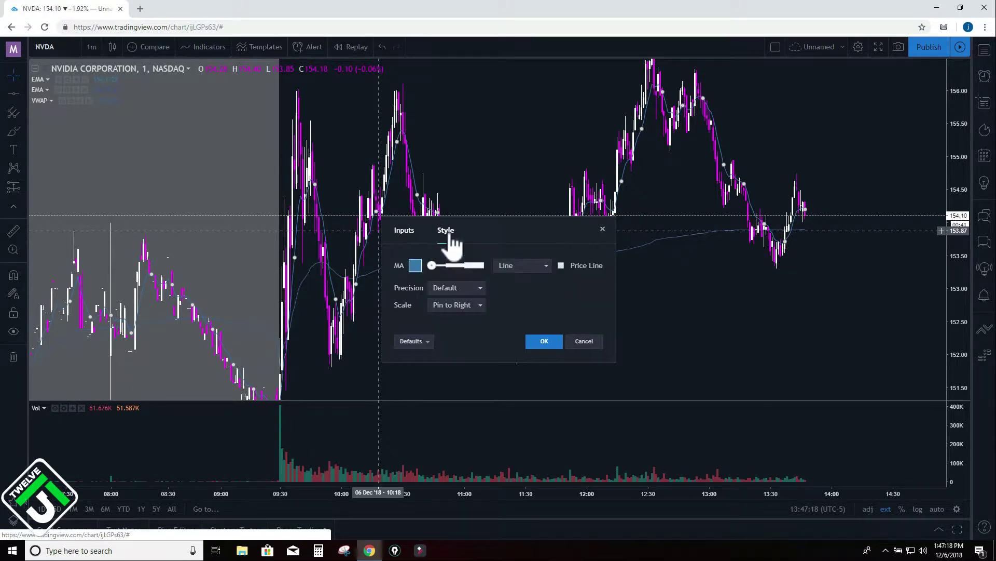
click(417, 266)
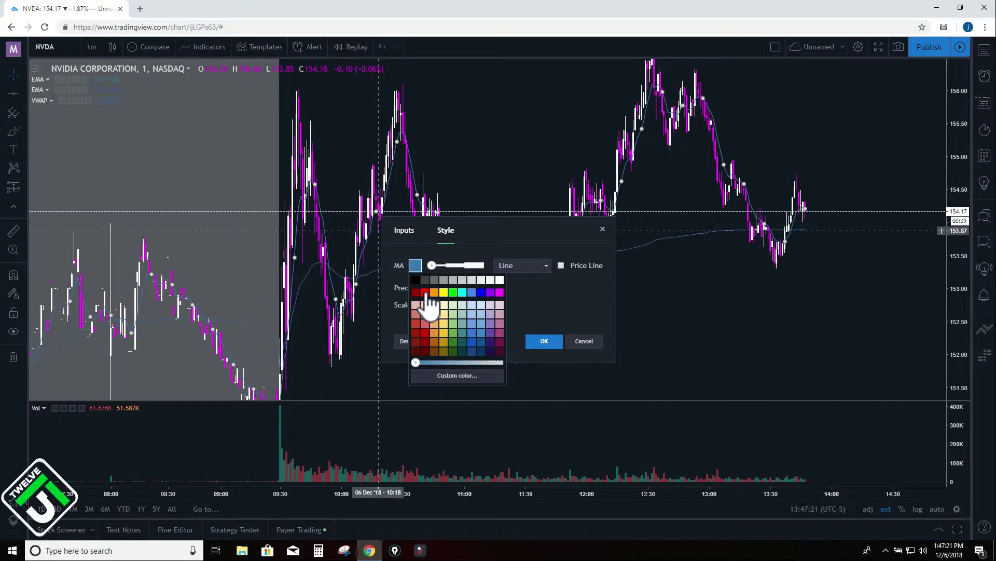
click(425, 292)
click(544, 341)
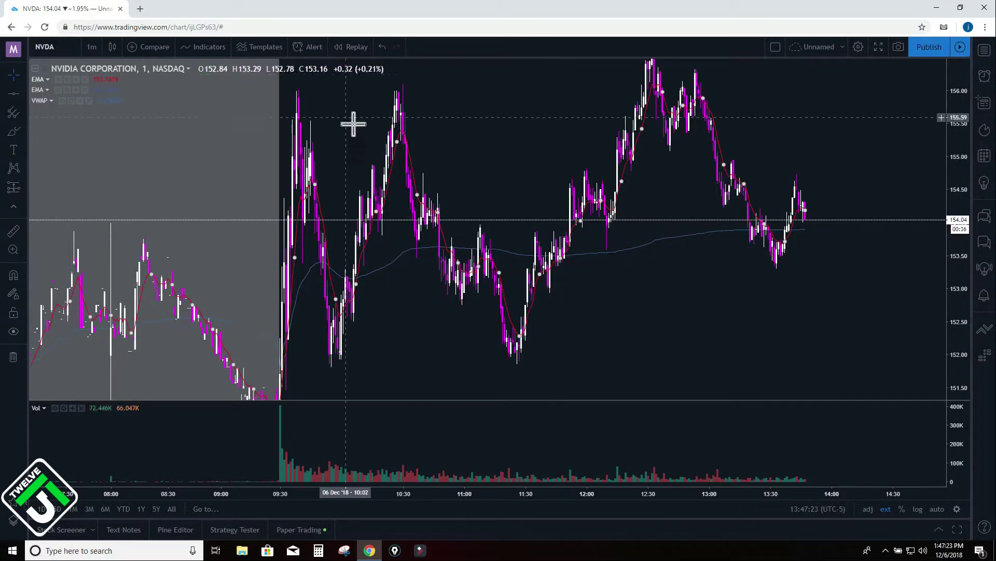
Step: Set the second EMA's length to 20 and color its line bright green
click(67, 91)
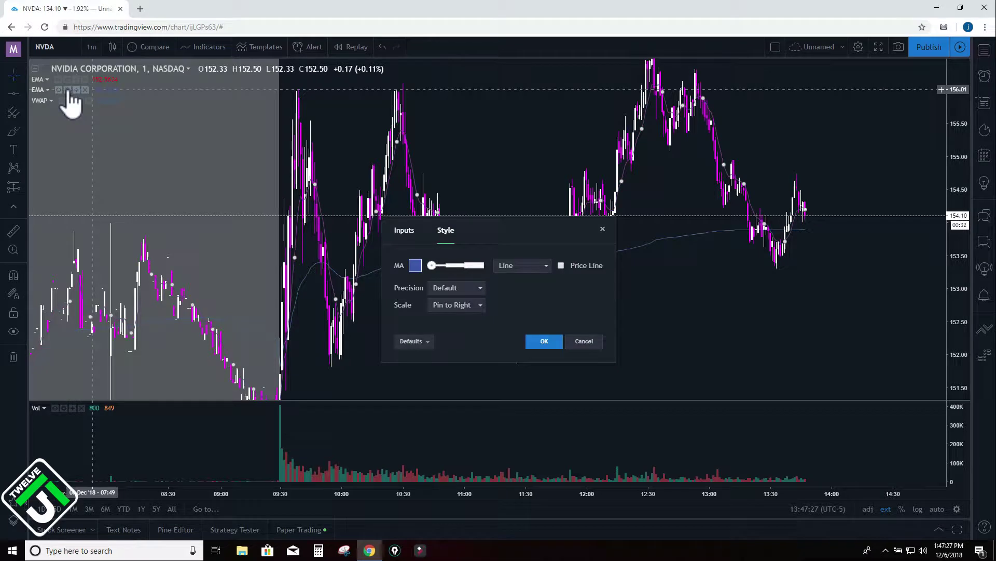
click(415, 239)
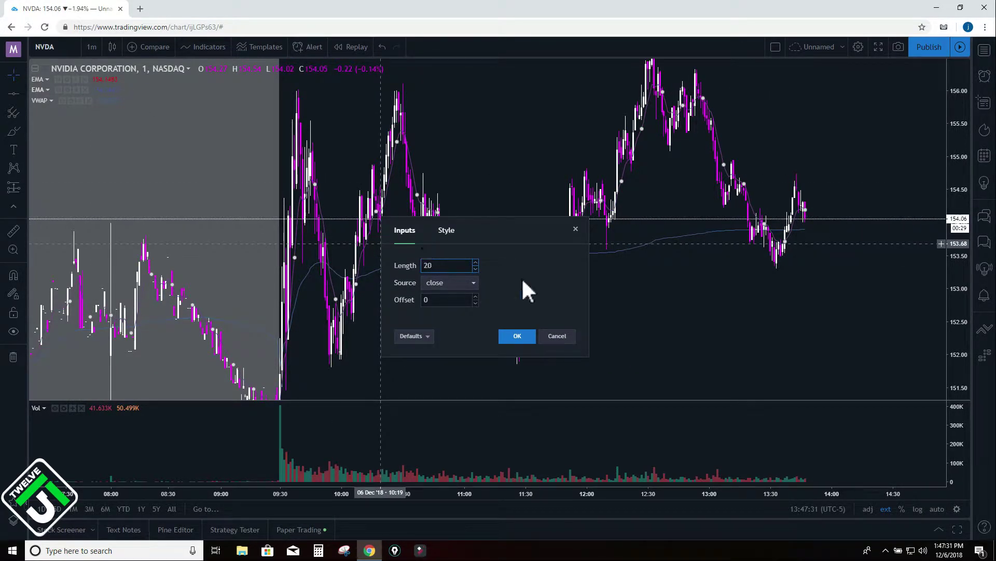
click(445, 232)
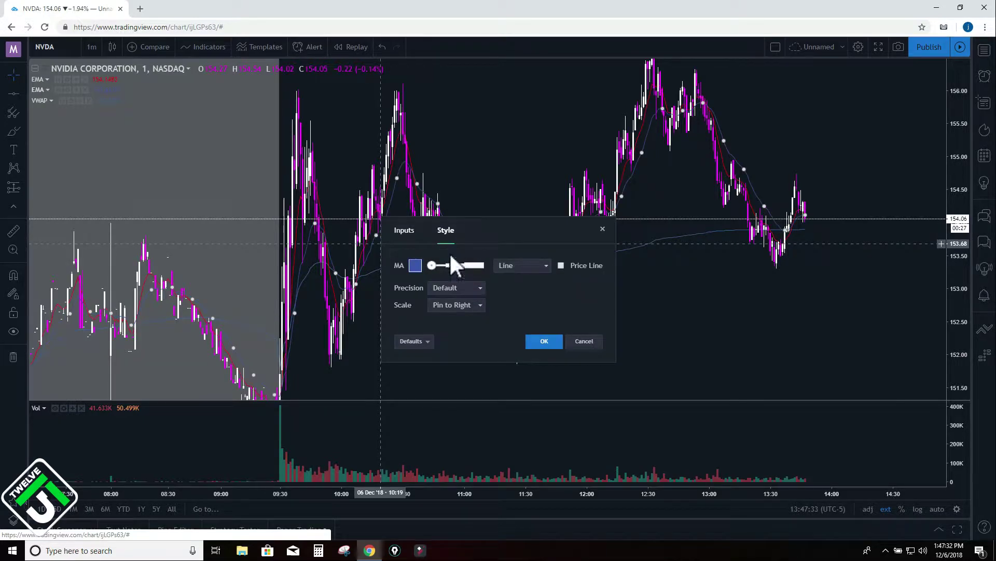
click(416, 266)
click(453, 293)
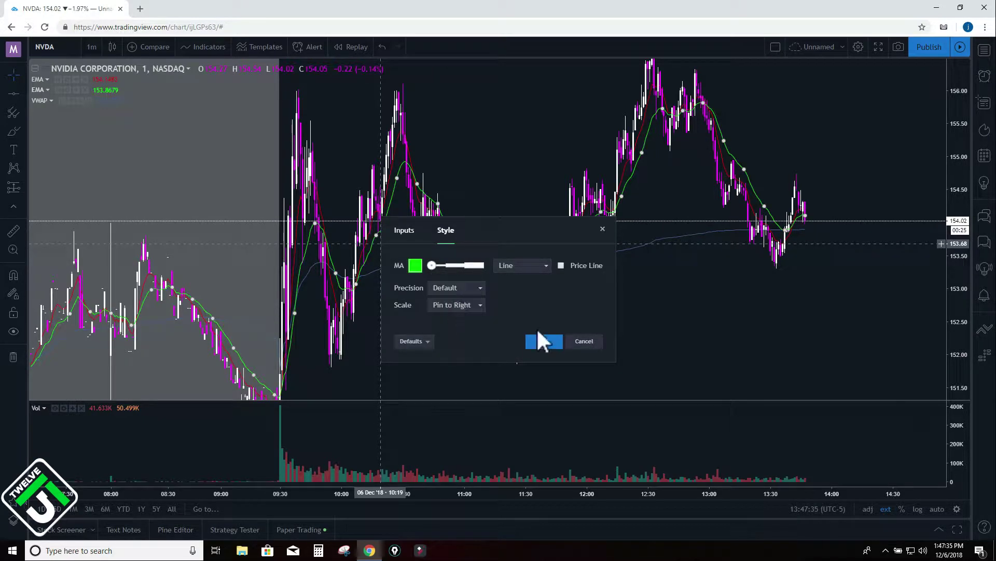
click(543, 341)
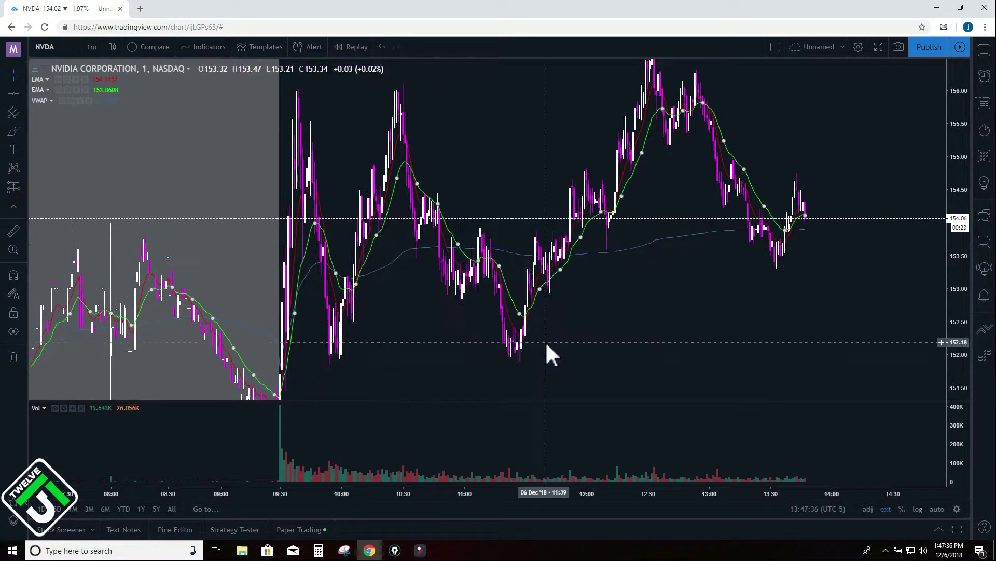
Step: Color the VWAP line orange
click(72, 100)
click(419, 265)
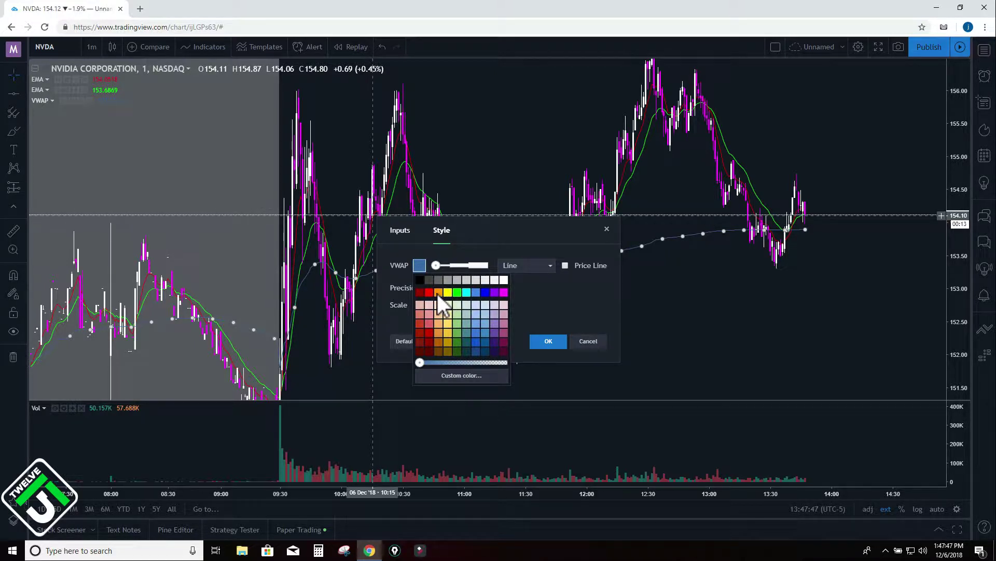
click(438, 293)
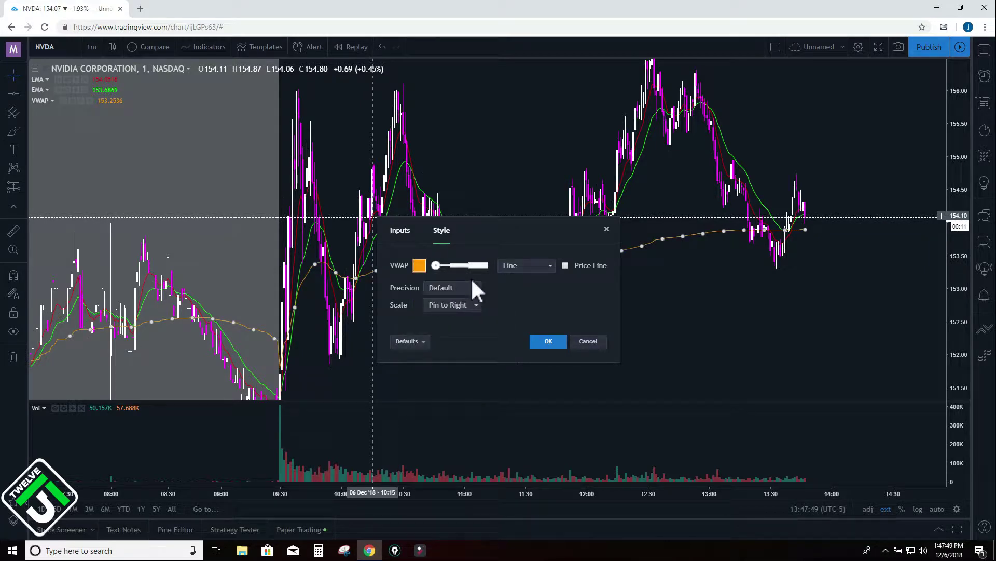
click(549, 341)
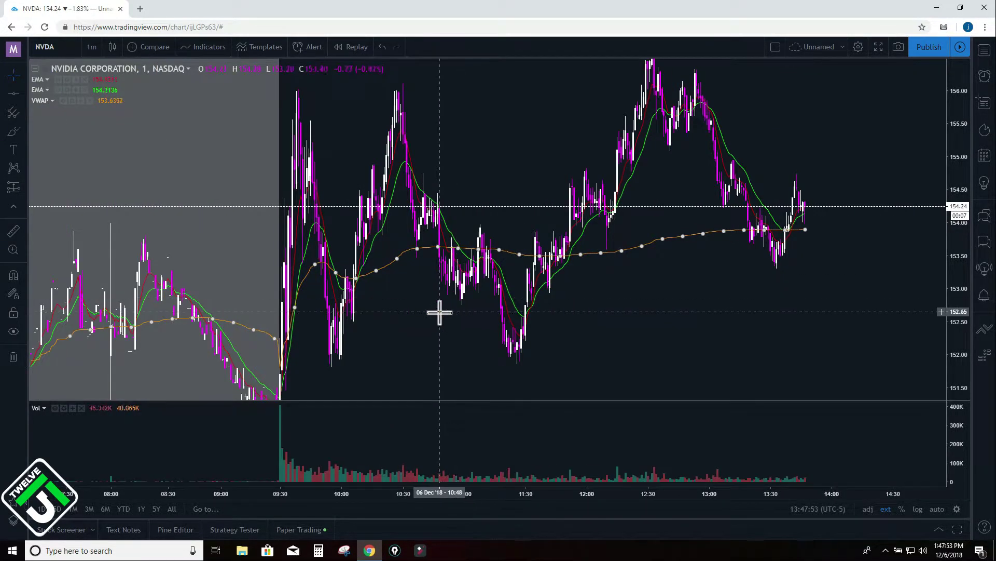
Step: Examine how the 1 minute candles move around the two EMA lines and the VWAP through the trading session
scroll(649, 338, up, 10)
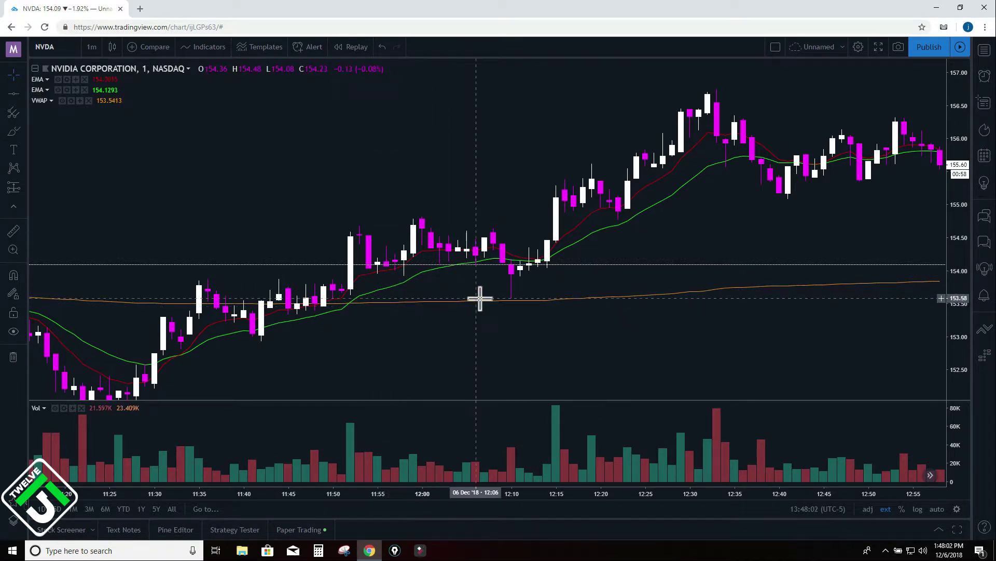
scroll(447, 296, down, 5)
drag(378, 267, 313, 147)
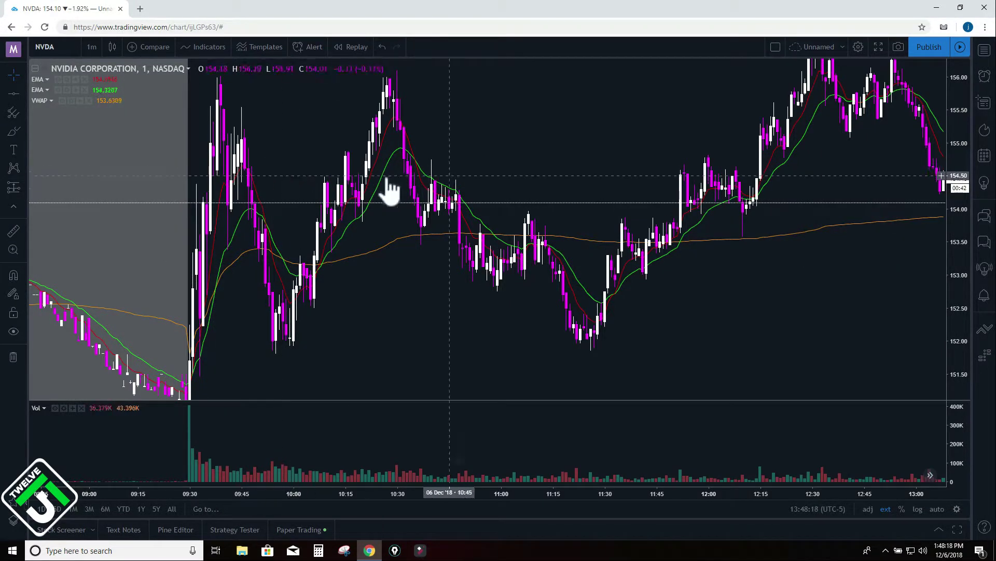
drag(956, 141, 932, 193)
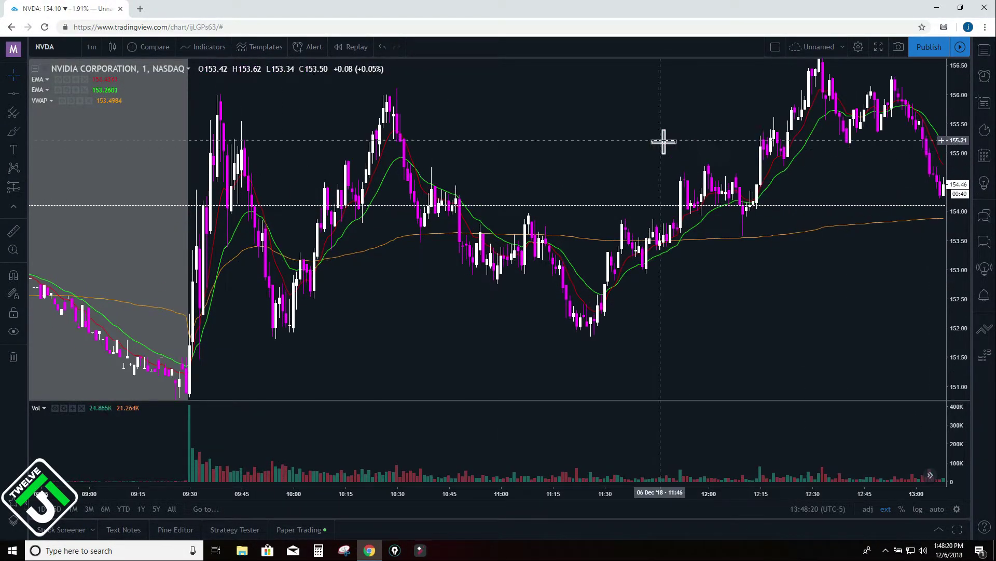
drag(664, 141, 674, 211)
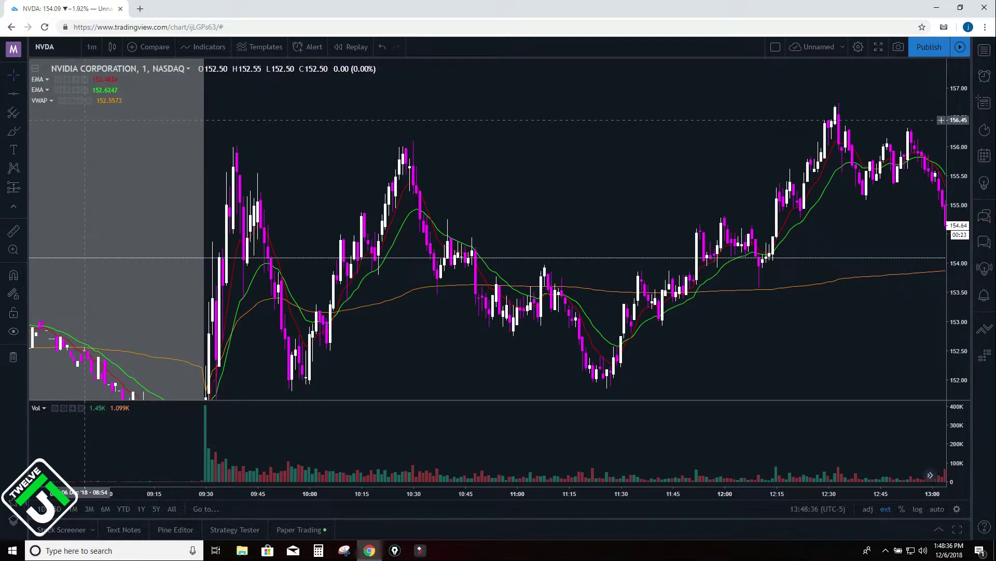
right_click(303, 117)
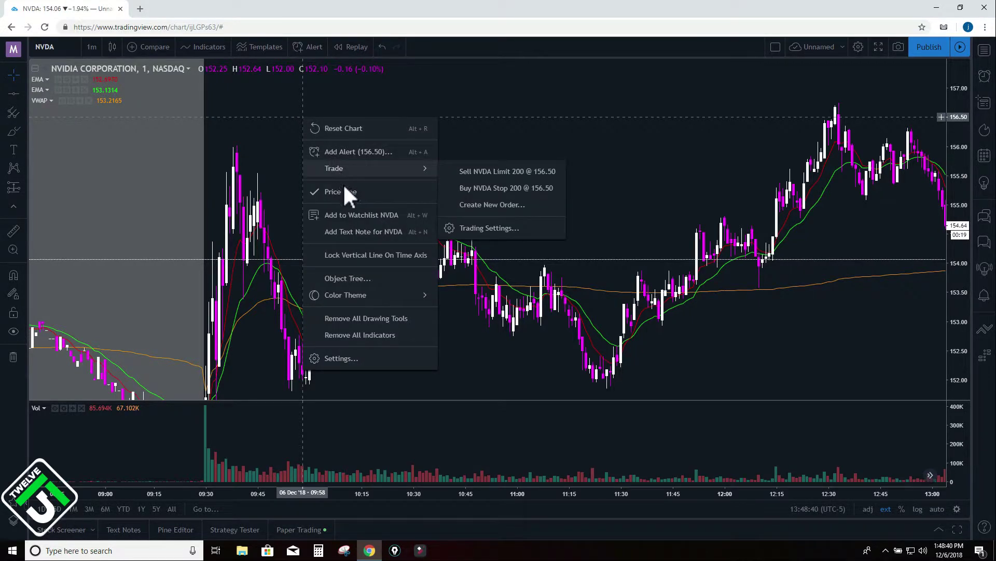
mouse_move(414, 294)
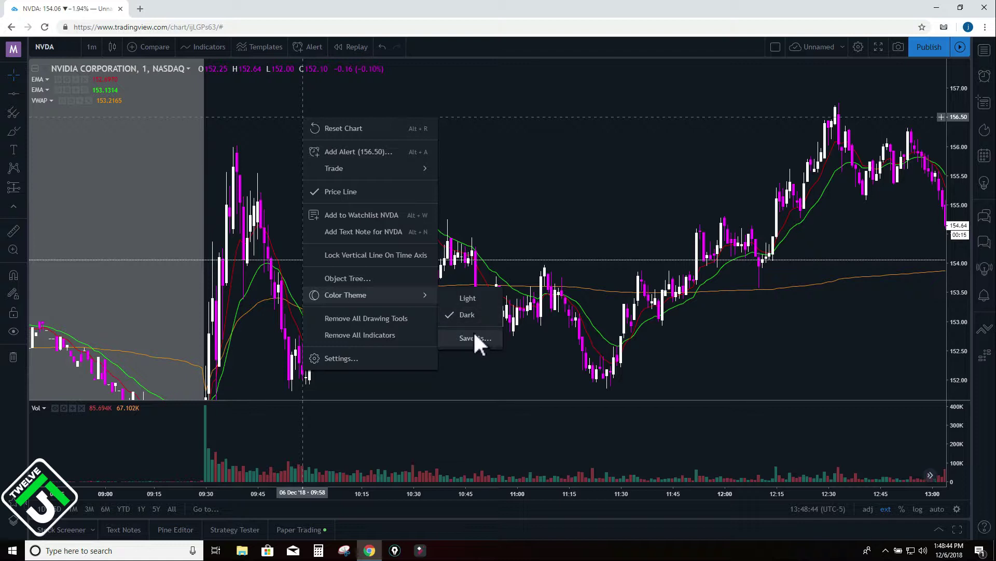
click(476, 167)
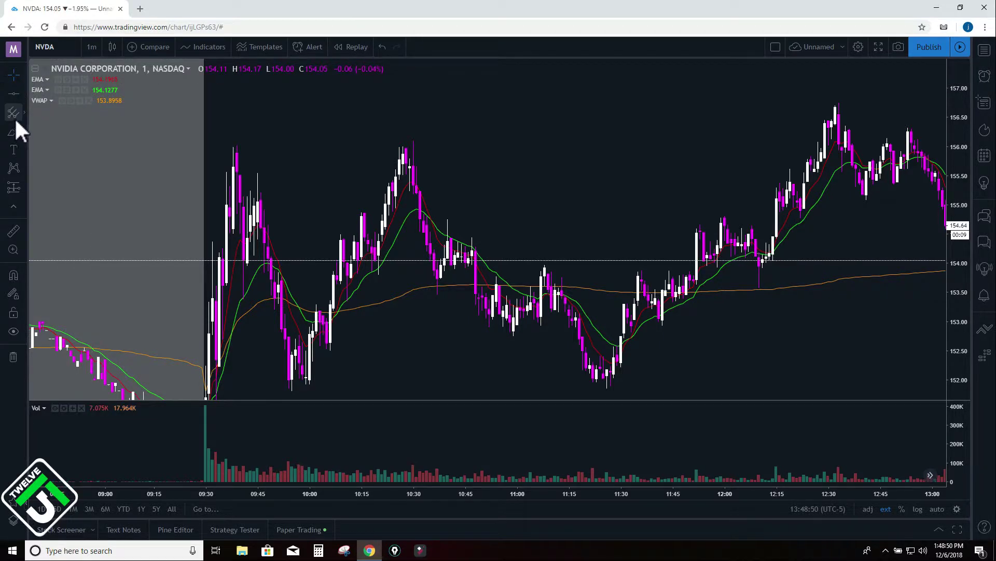
click(25, 94)
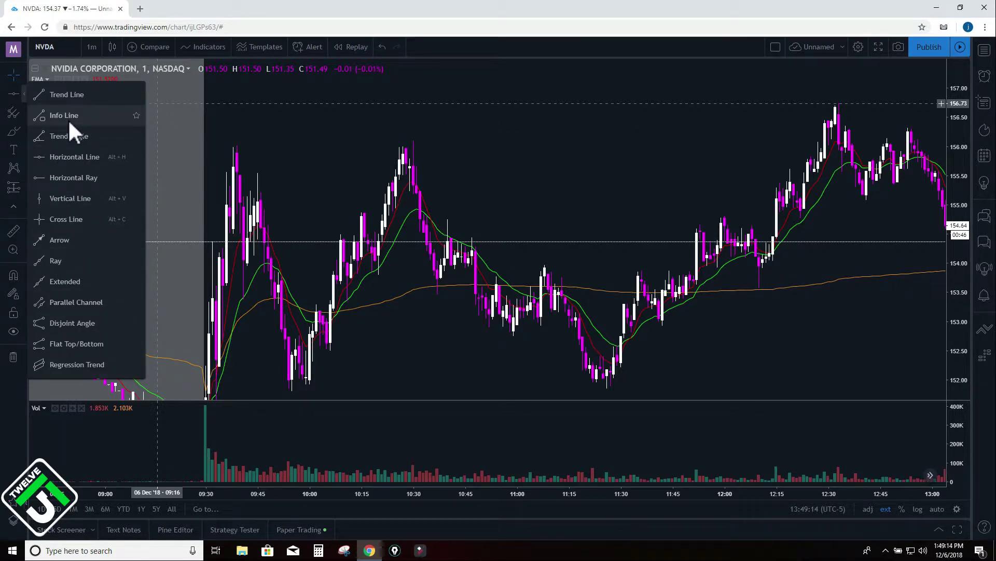
click(173, 127)
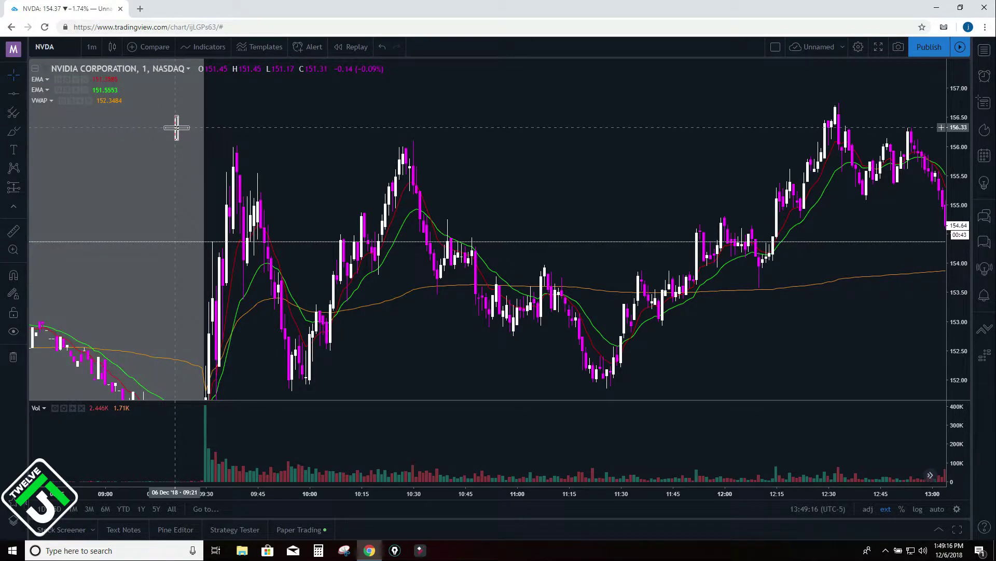
Step: Add the Trend Line tool to the favorites and place the floating favorites bar over the empty upper middle of the chart
click(25, 93)
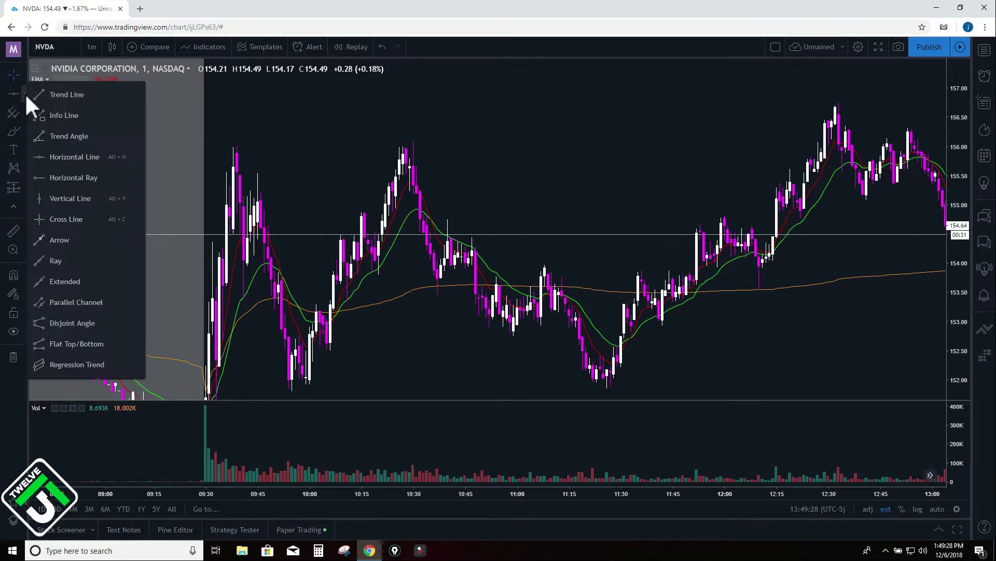
click(136, 93)
drag(494, 44, 531, 125)
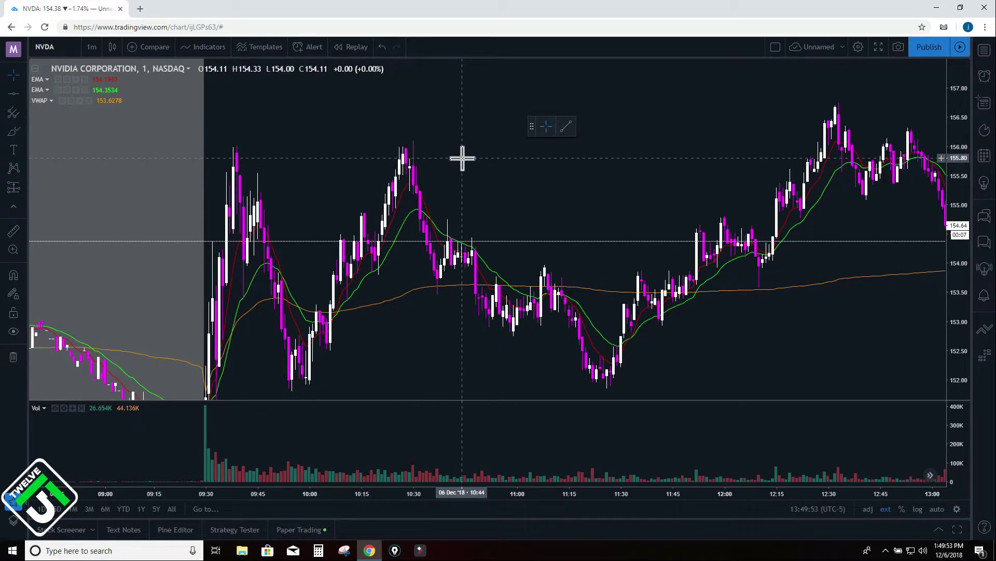
Step: Draw a trend line across the 10:30 peak, from about 156.33 at 10:42 to about 155.08 at 10:08
click(566, 126)
click(455, 127)
click(337, 199)
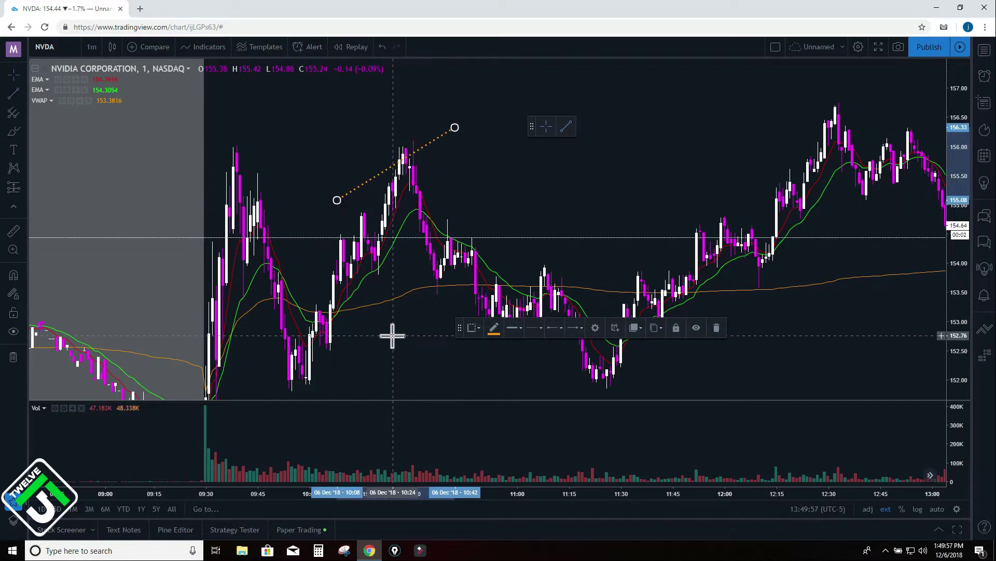
Step: Restyle the trend line at the 10:30 peak as a thinner, solid yellow line and deselect it
click(495, 327)
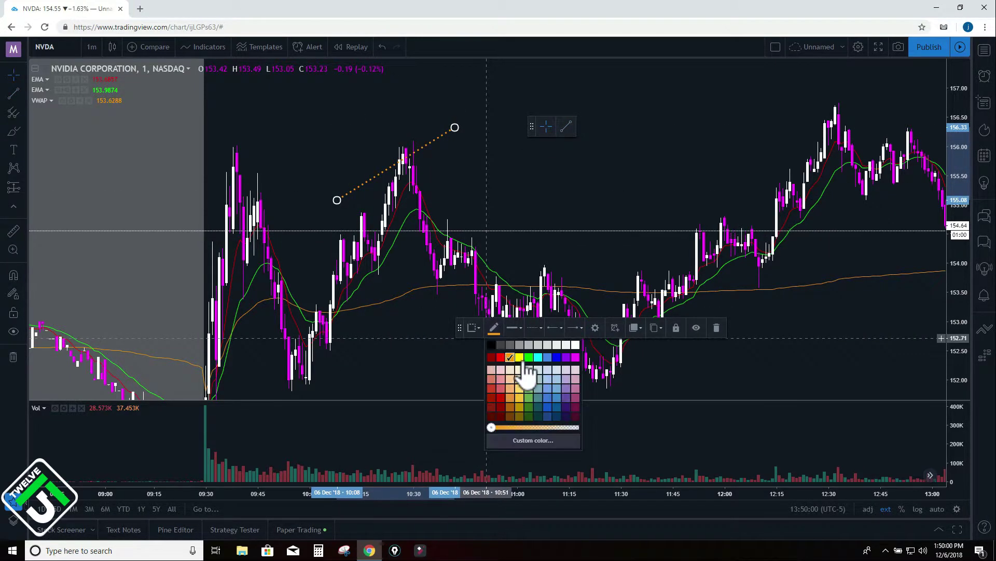
click(520, 358)
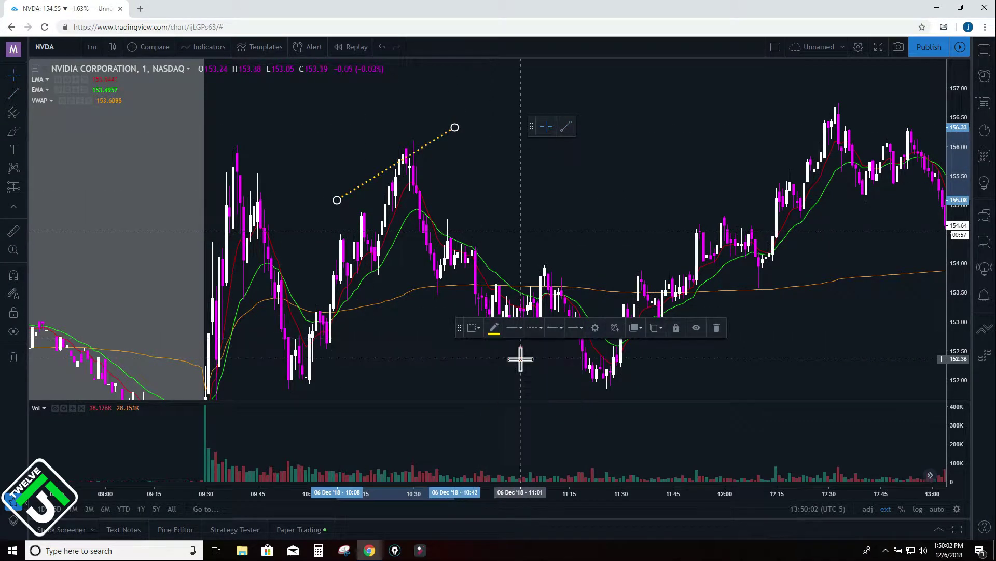
click(516, 328)
click(535, 347)
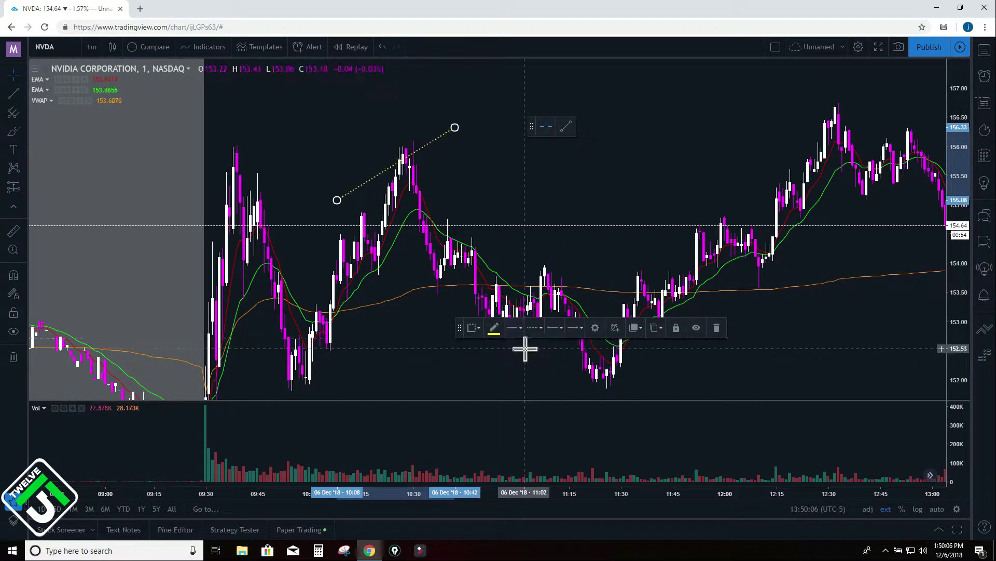
click(540, 331)
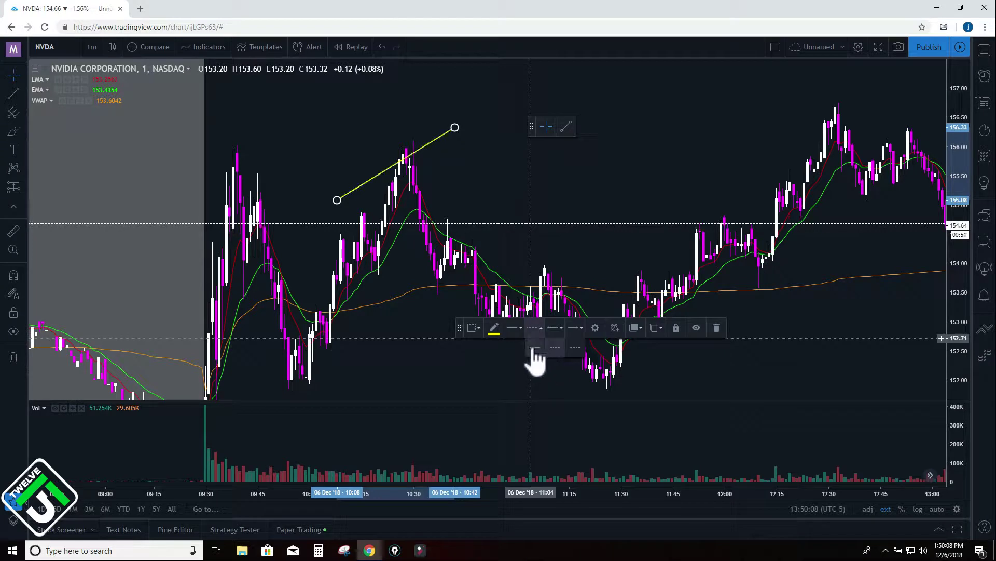
click(534, 355)
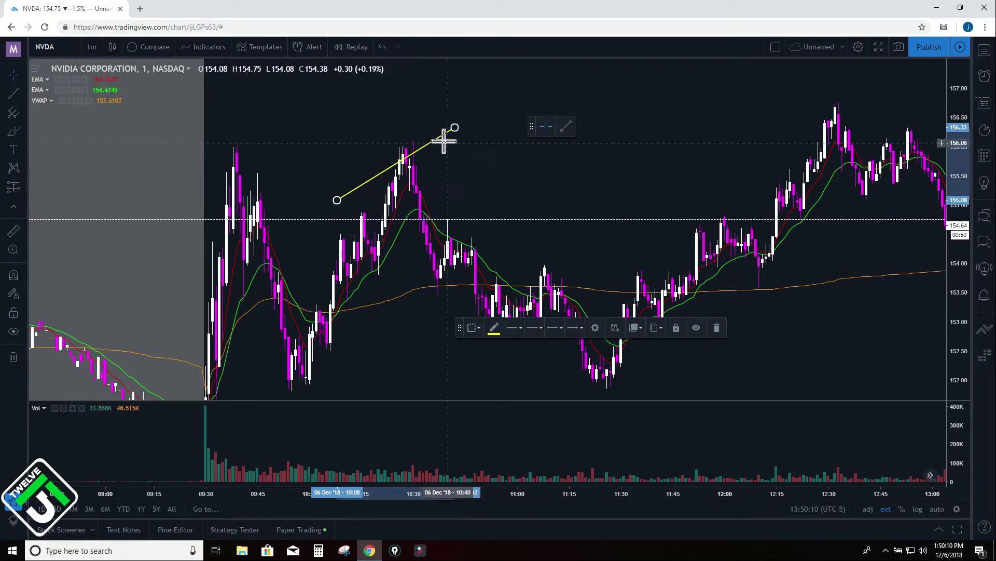
click(505, 184)
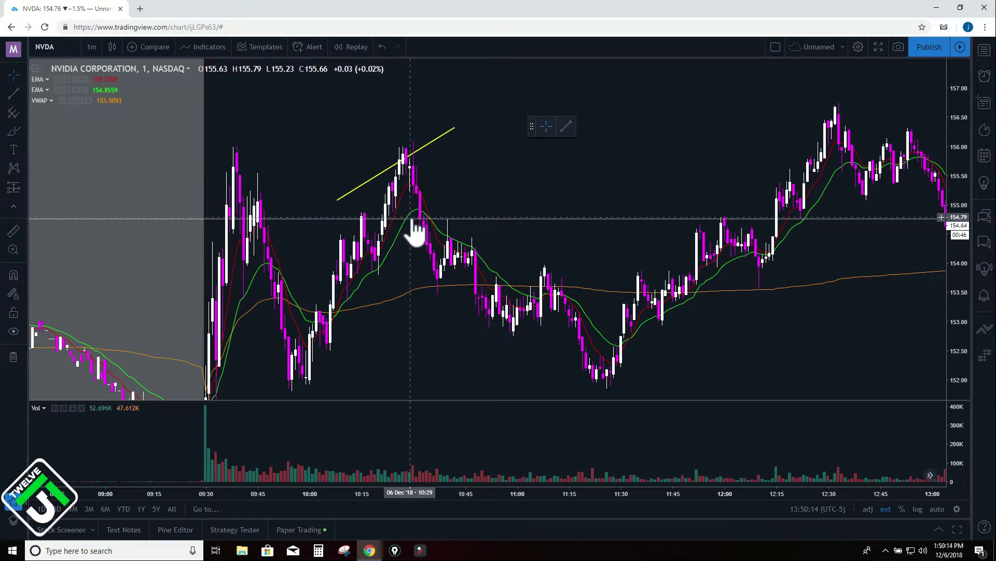
Step: Draw a rising trend line through the latest candles, from about 153.76 up to about 154.99
drag(861, 332, 452, 356)
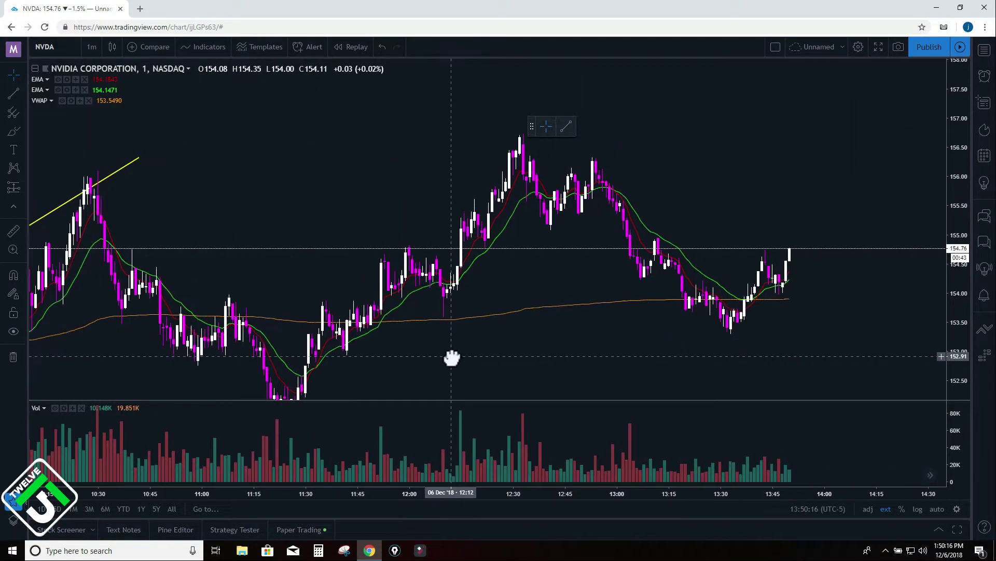
drag(783, 289, 359, 283)
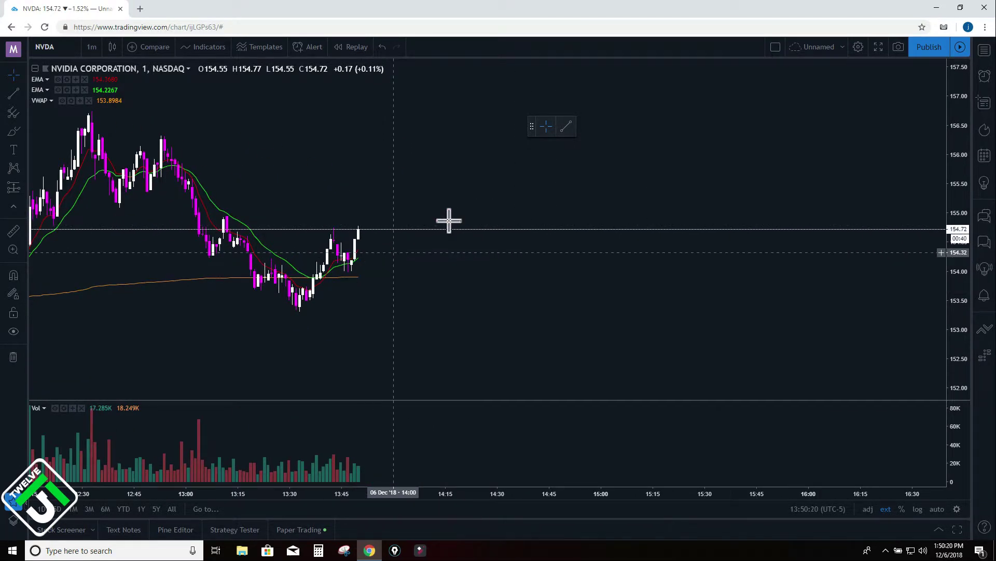
click(566, 126)
click(337, 285)
click(378, 214)
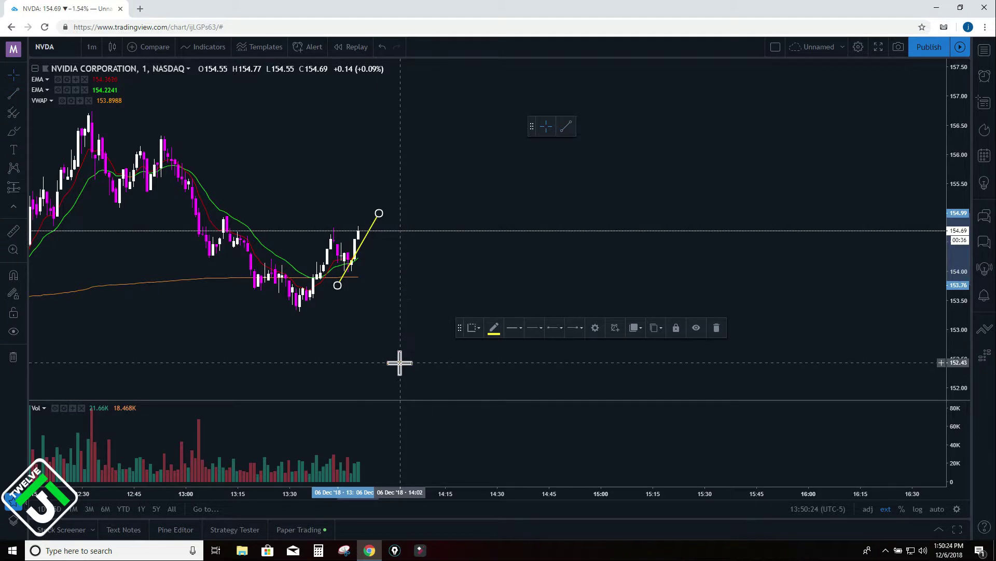
Step: Deselect the trend line, move the floating favorites bar into the empty header space, and add the Horizontal Line tool to it
click(447, 228)
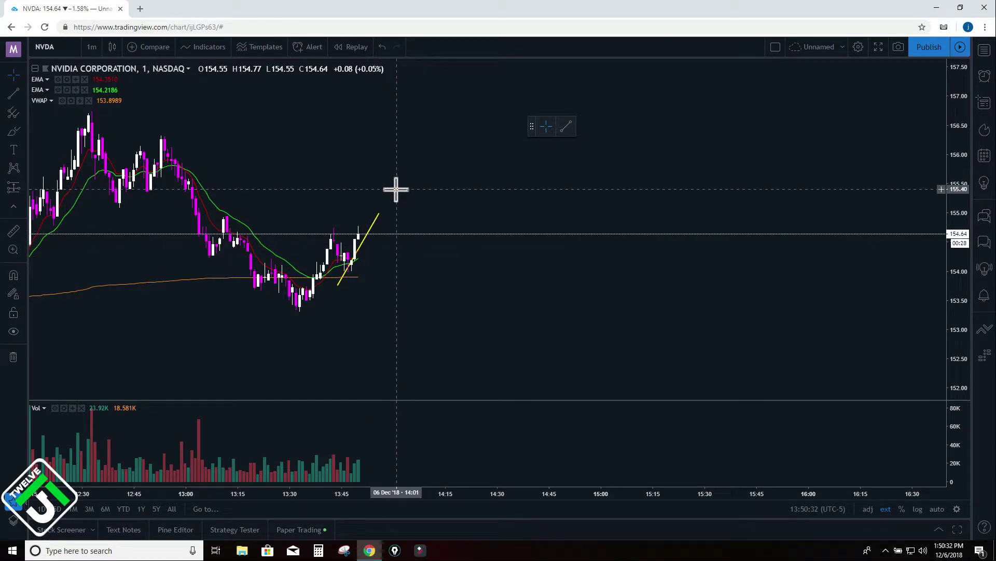
mouse_move(532, 124)
mouse_down()
mouse_move(396, 205)
mouse_move(605, 218)
mouse_move(639, 242)
mouse_move(380, 144)
mouse_move(510, 100)
mouse_move(533, 33)
mouse_move(465, 225)
mouse_move(432, 273)
mouse_move(681, 533)
mouse_move(633, 529)
mouse_move(83, 231)
mouse_move(384, 65)
mouse_move(499, 14)
mouse_up()
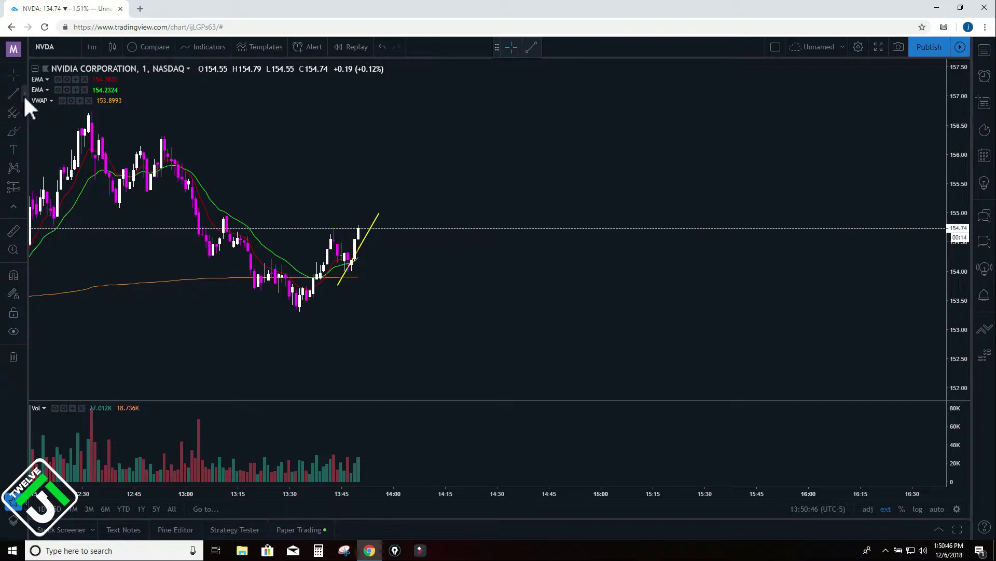
click(23, 94)
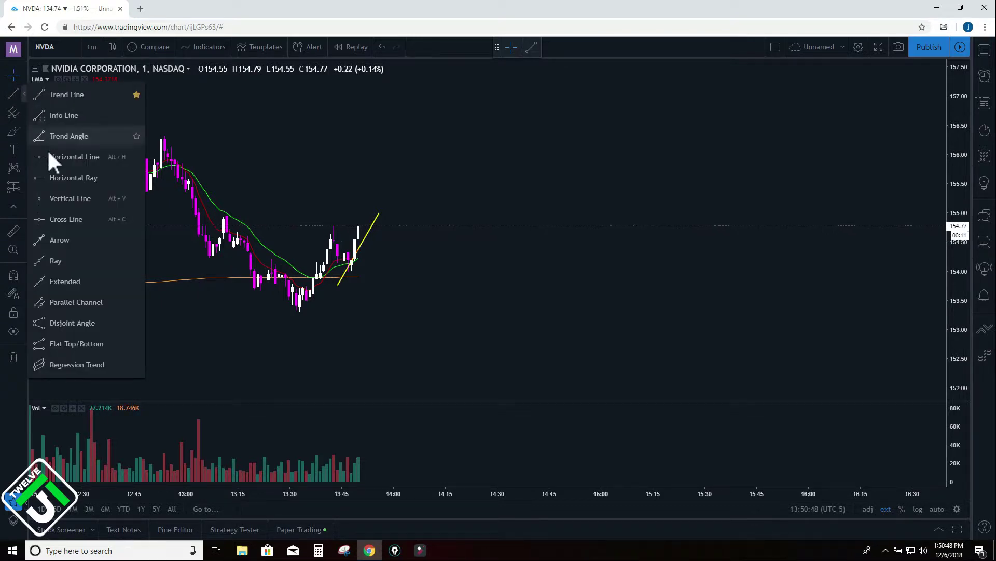
click(137, 157)
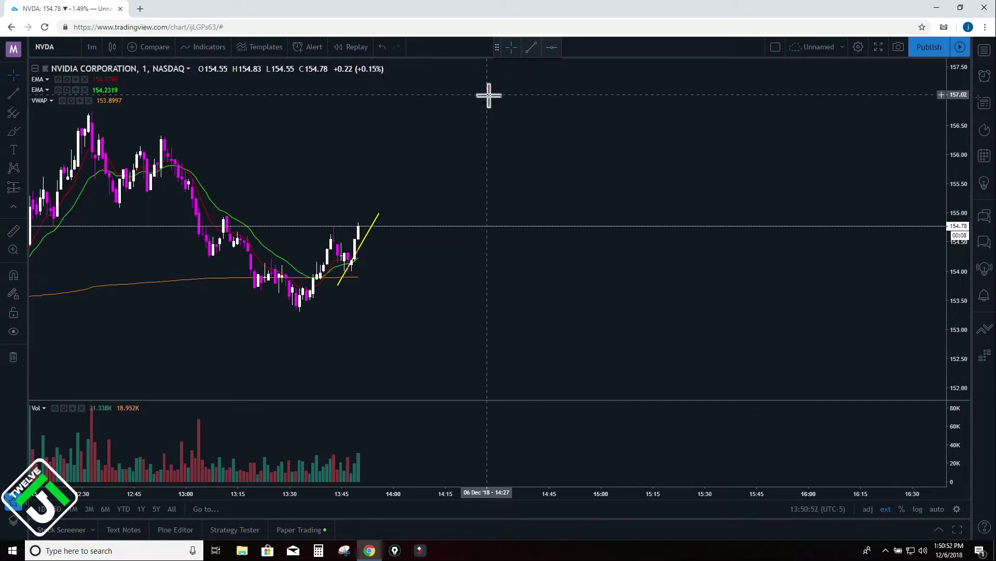
Step: Draw two horizontal lines, one near the latest price at about 154.74 and one below the 13:30 low at about 153.26
click(551, 48)
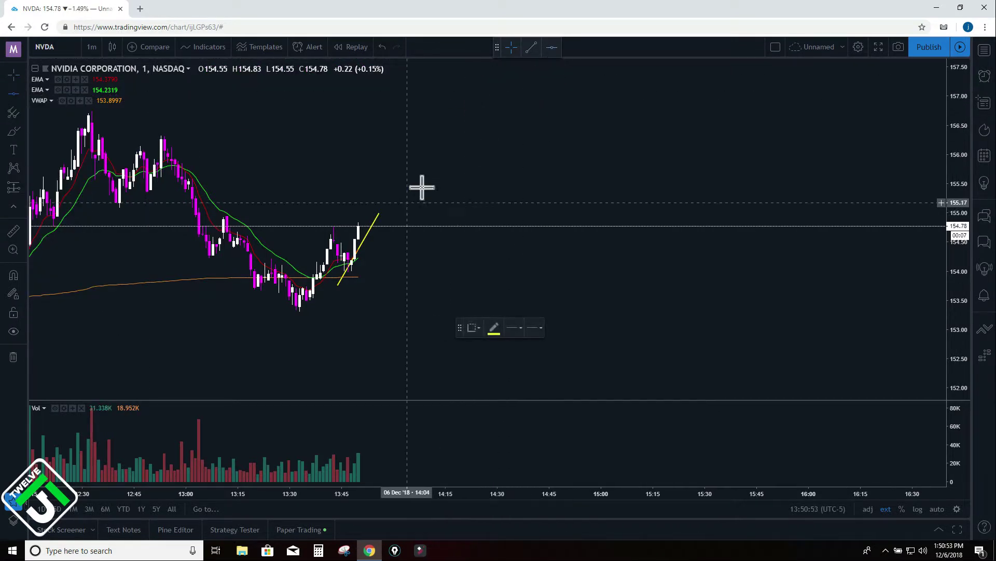
click(398, 227)
click(552, 50)
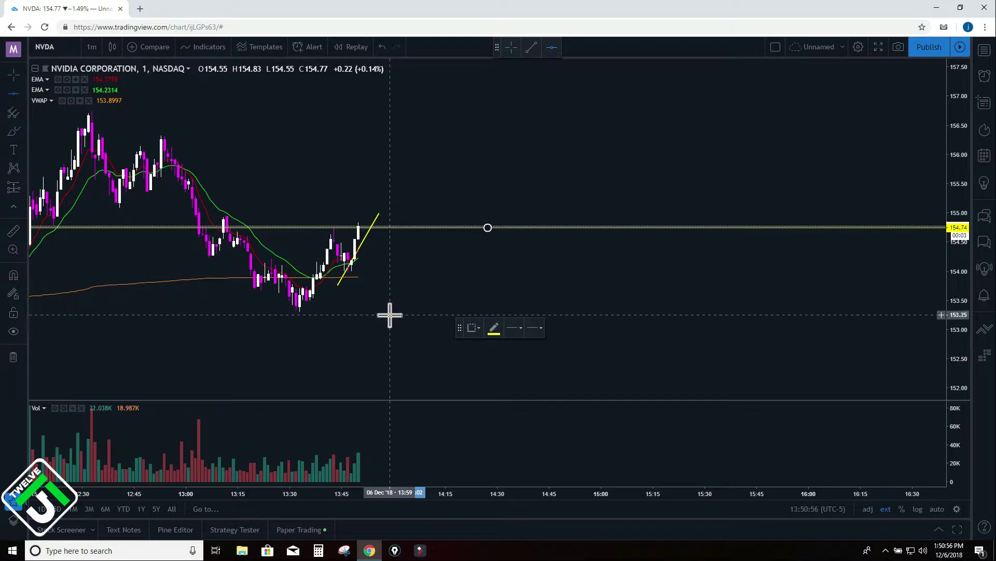
click(390, 314)
click(630, 138)
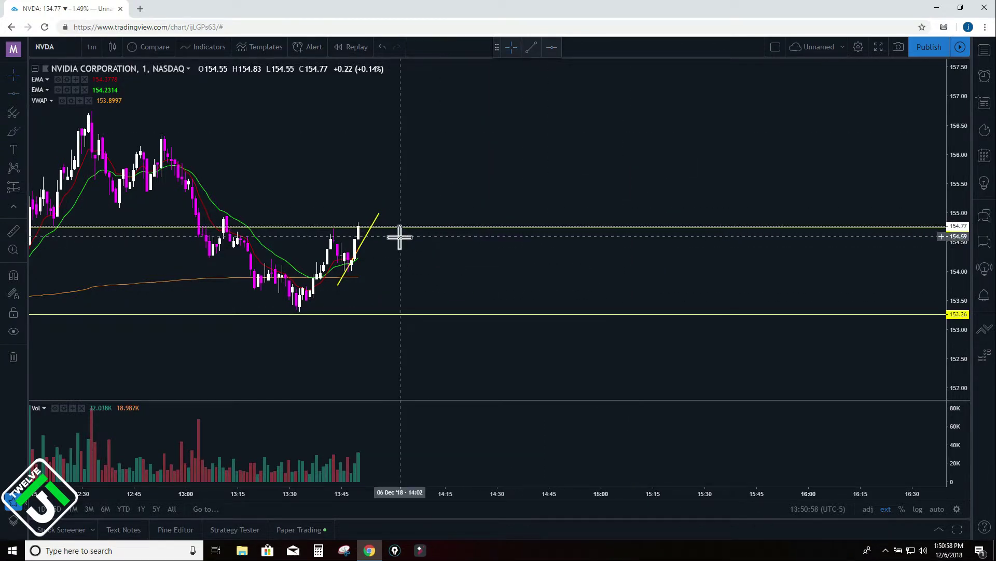
Step: Recolor the upper horizontal line green and set it back to yellow
scroll(760, 279, right, 5)
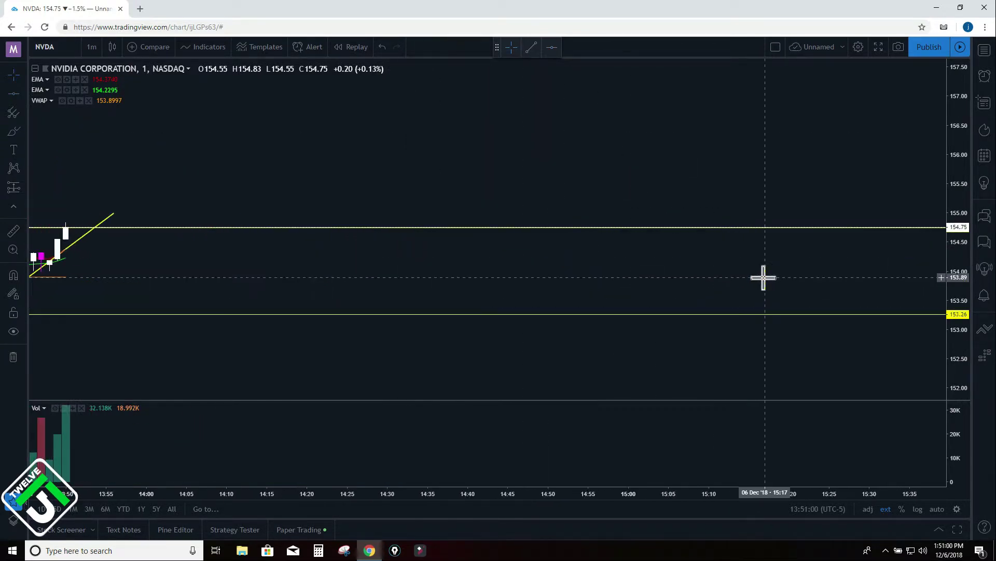
scroll(778, 279, left, 10)
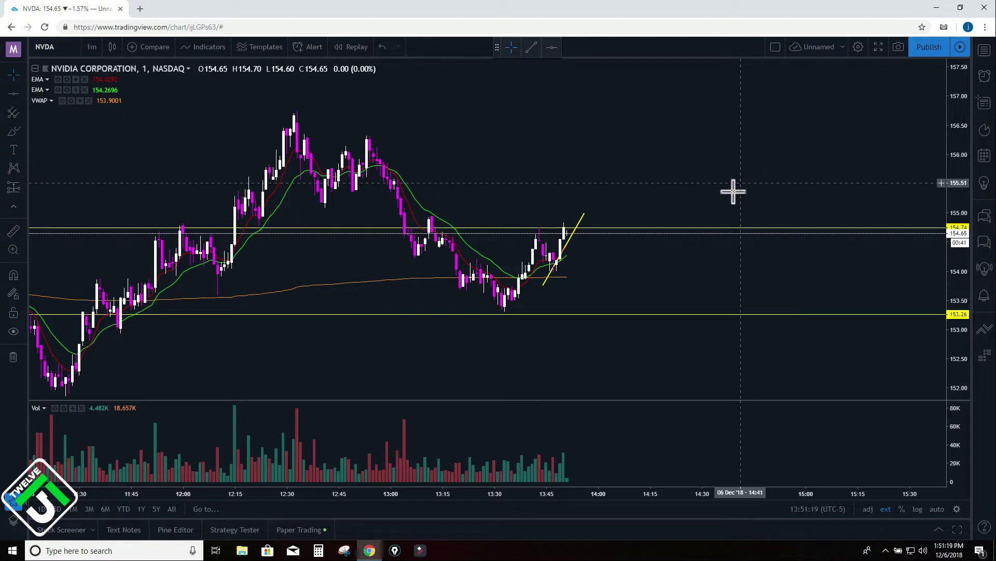
click(723, 229)
click(494, 327)
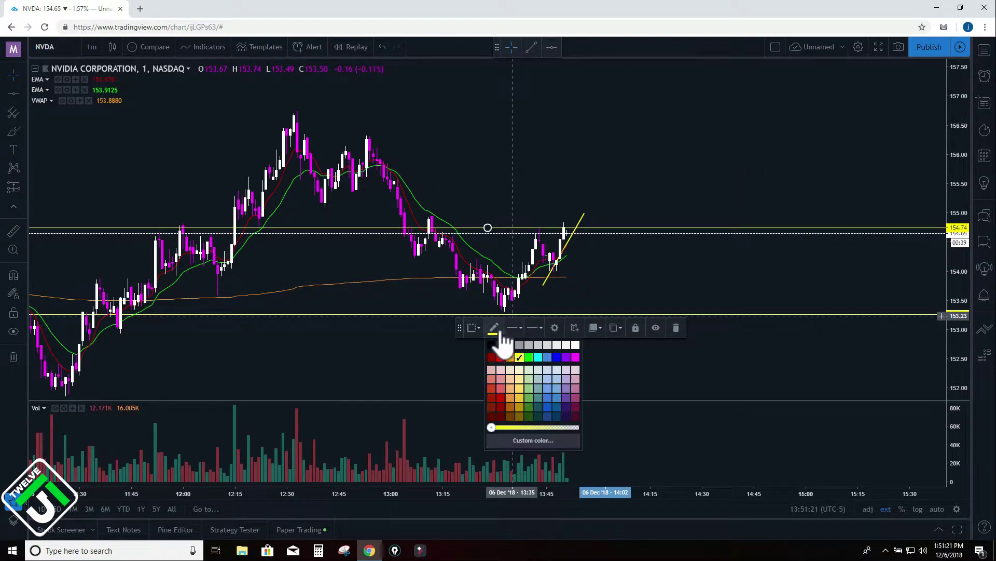
click(529, 357)
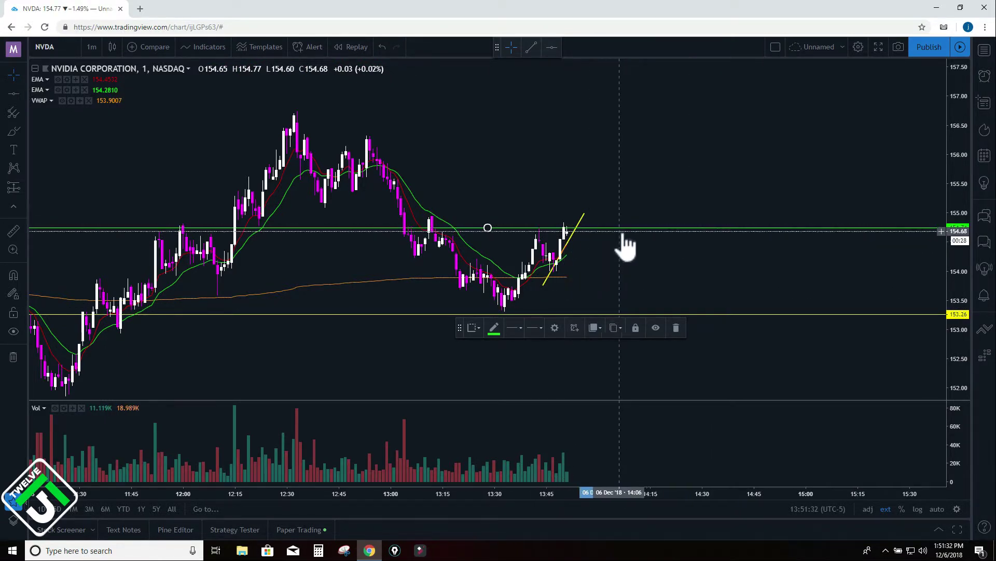
click(494, 328)
click(519, 357)
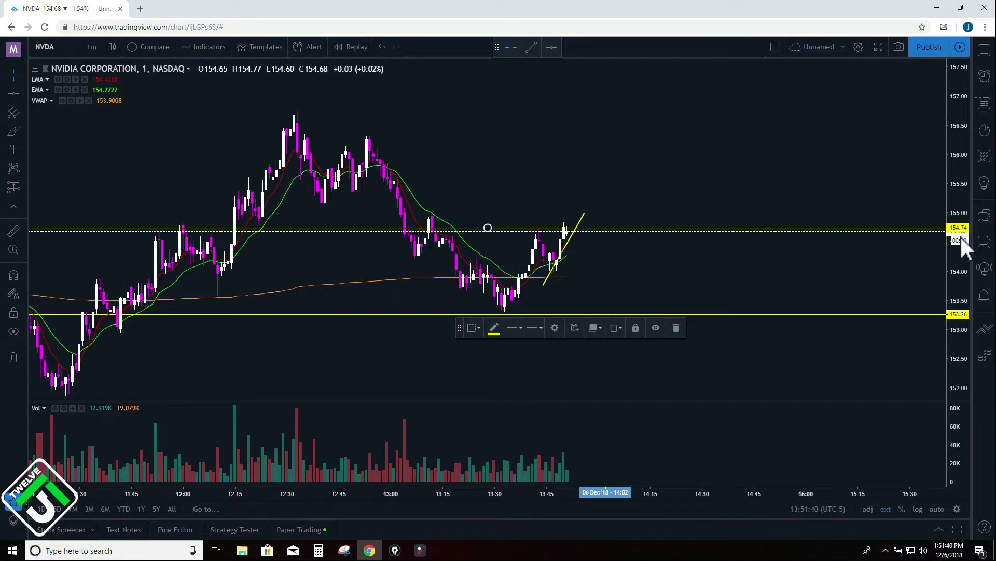
Step: Enable Indicator Last Value in the chart's scale settings to label the indicators on the price axis, and apply the change
right_click(632, 134)
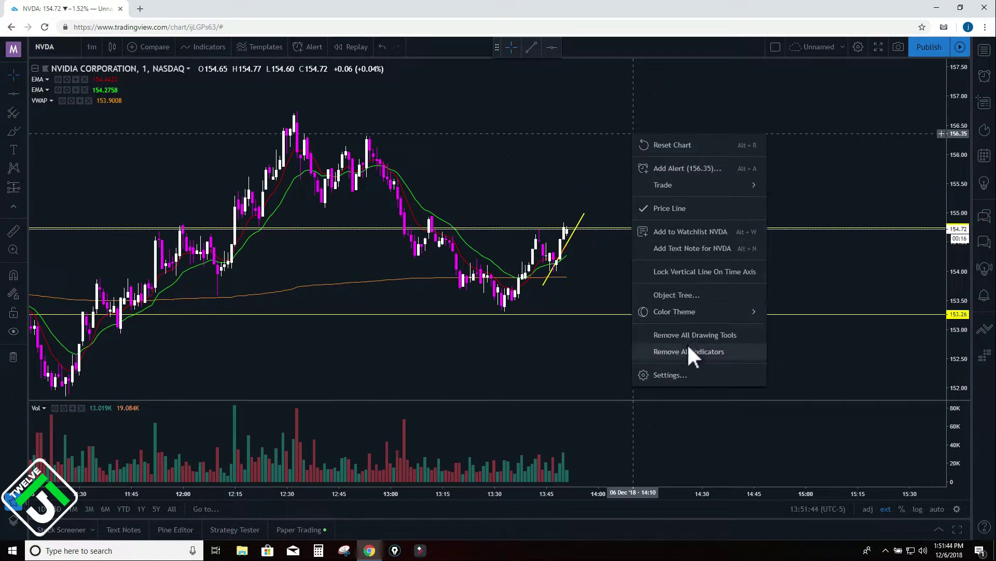
click(691, 373)
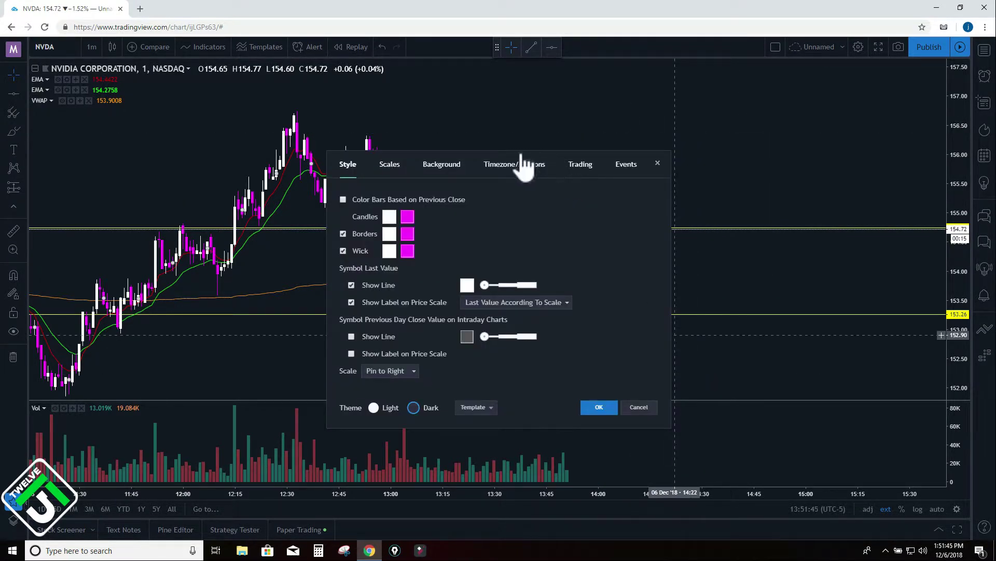
click(389, 172)
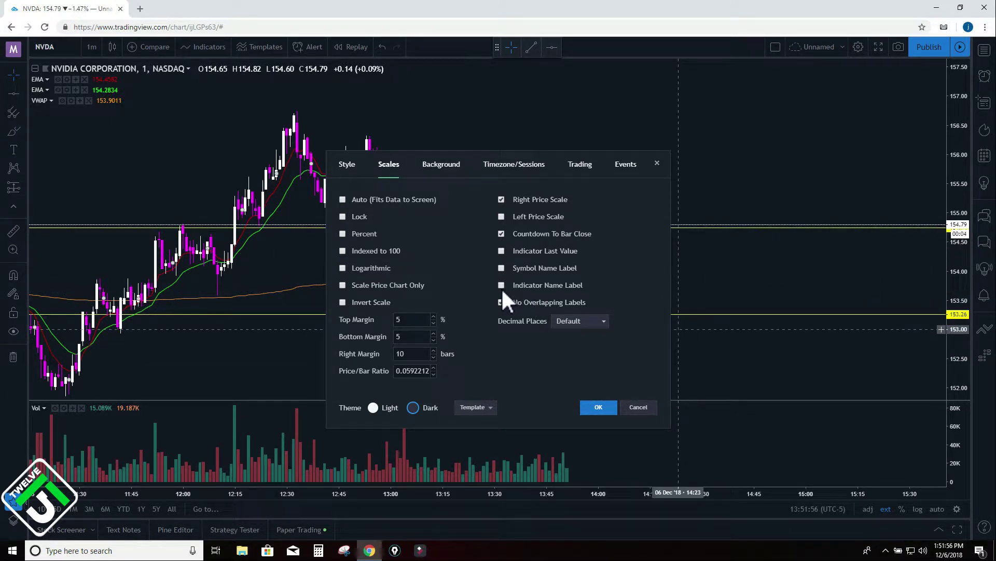
drag(481, 160, 229, 61)
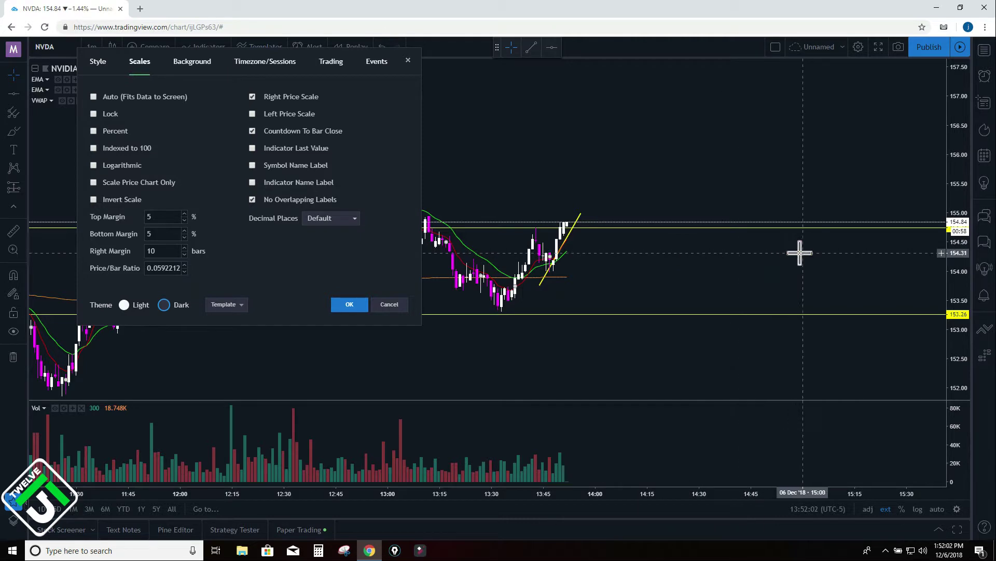
drag(312, 86, 268, 330)
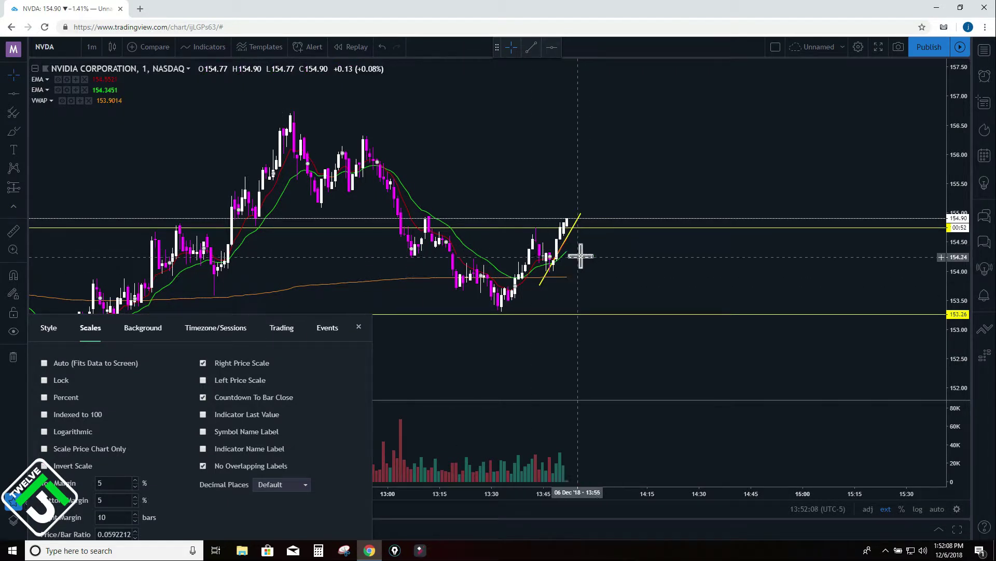
scroll(574, 272, up, 2)
click(493, 214)
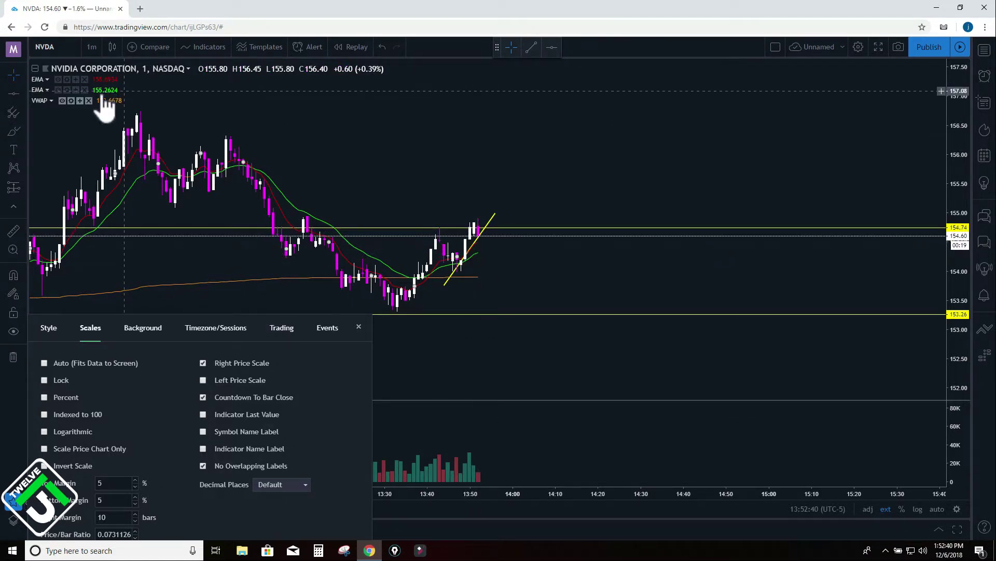
drag(250, 321, 377, 119)
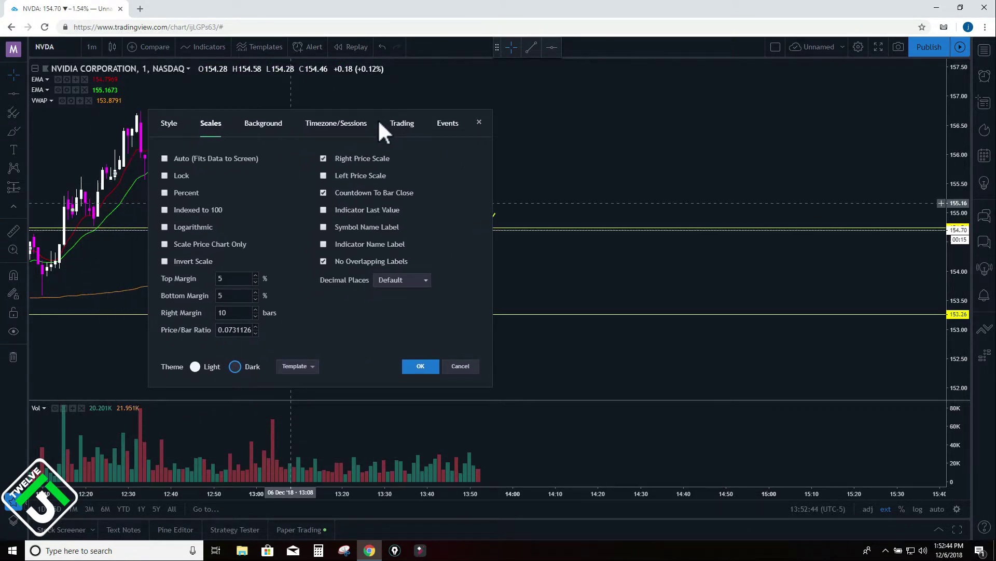
click(323, 210)
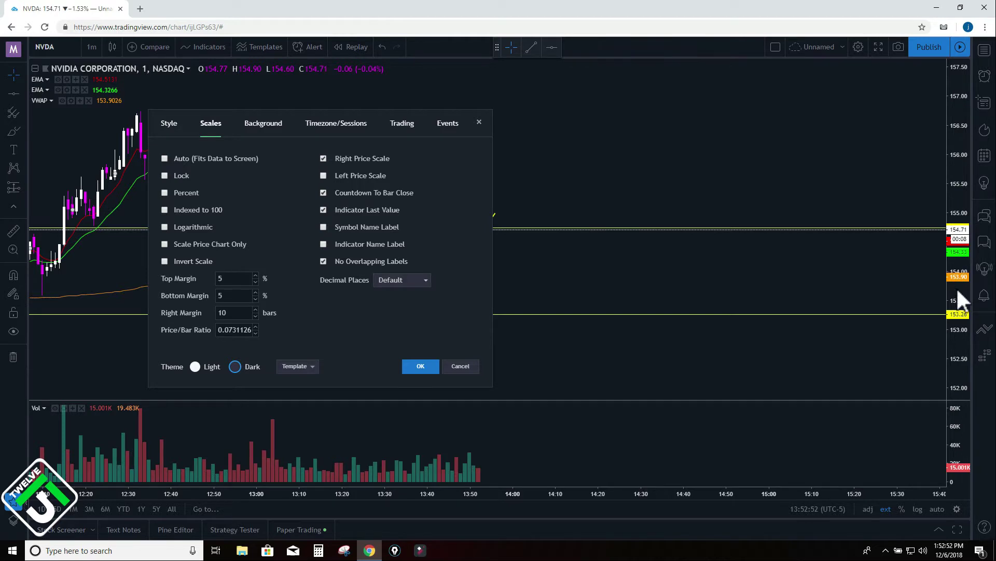
click(423, 365)
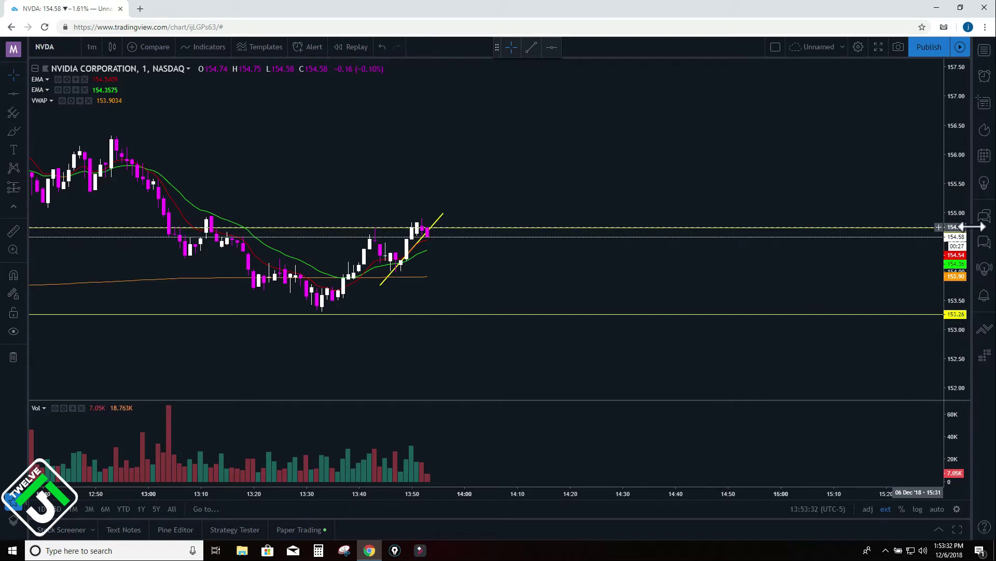
scroll(591, 201, down, 2)
scroll(665, 256, up, 2)
scroll(633, 287, down, 2)
scroll(633, 287, up, 2)
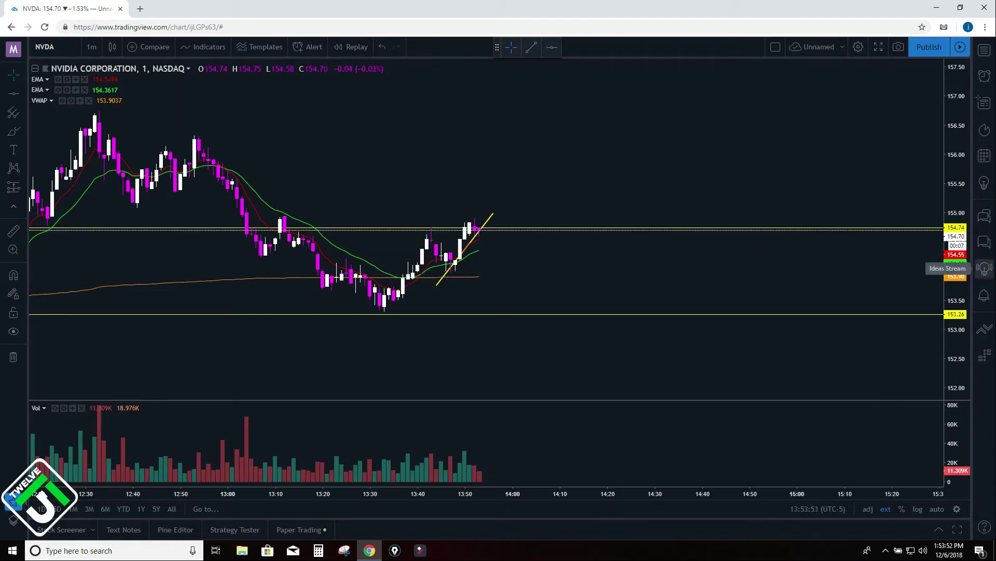
Step: Switch to the three-chart layout with one tall chart beside two stacked charts
scroll(490, 215, down, 5)
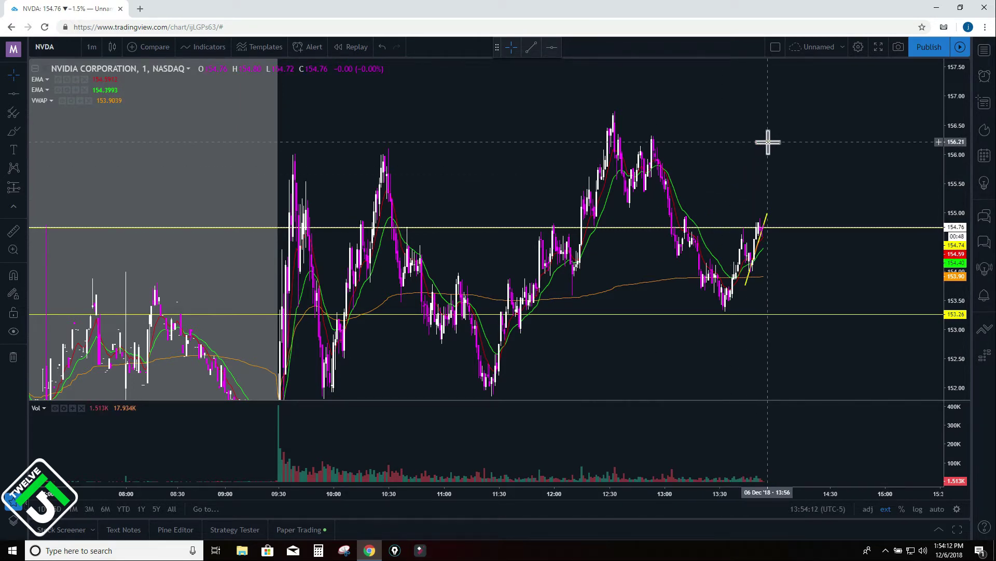
click(774, 46)
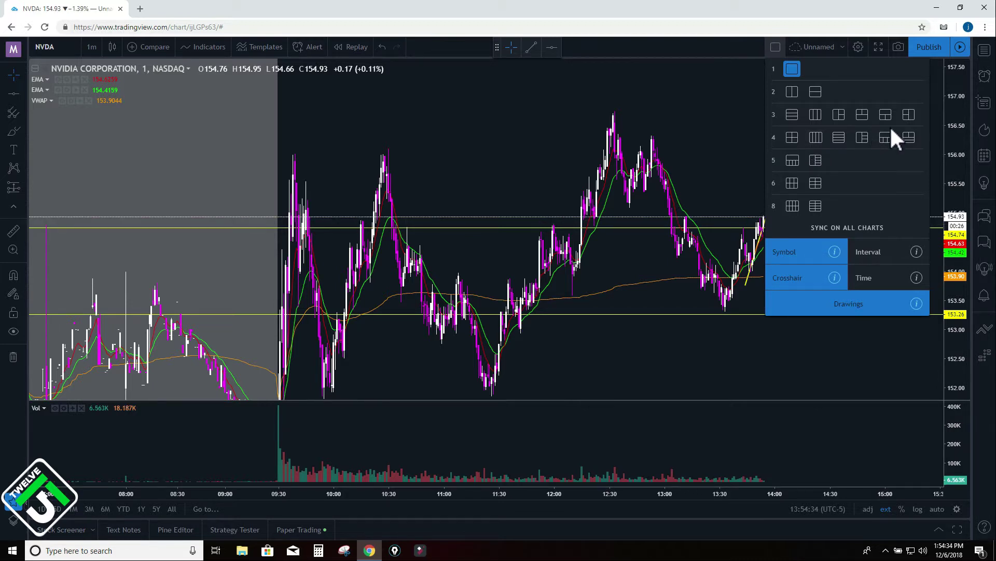
click(839, 114)
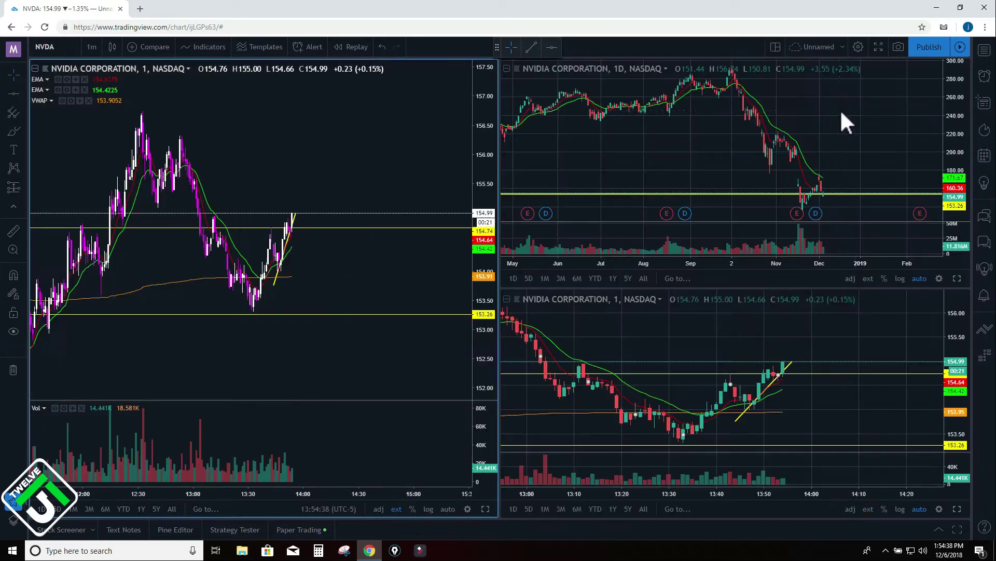
right_click(355, 156)
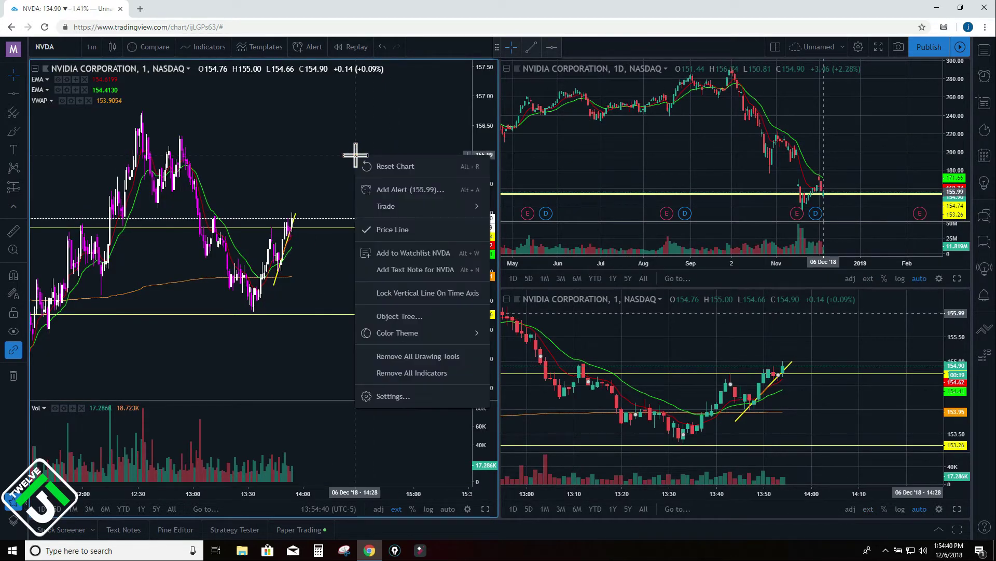
click(379, 395)
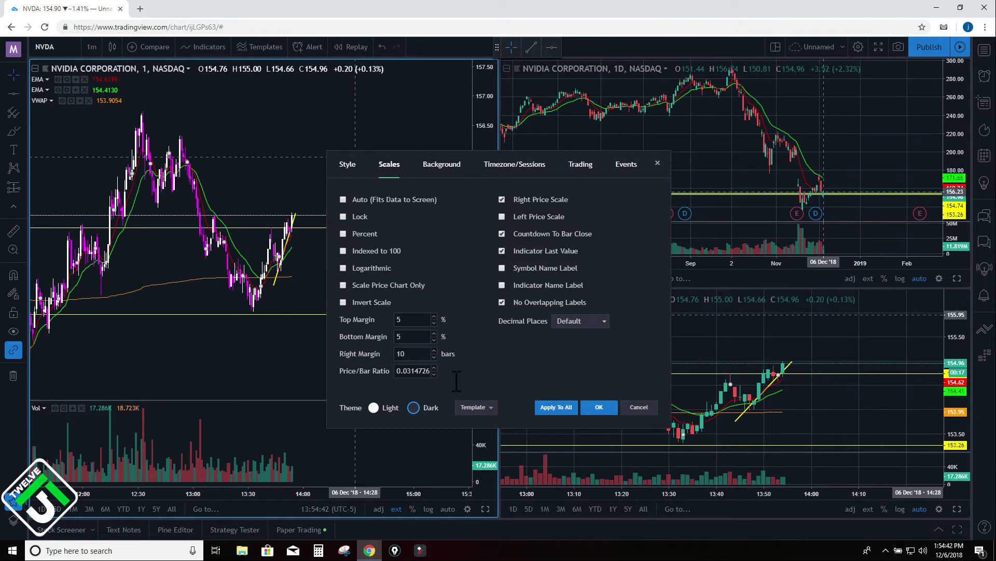
click(659, 165)
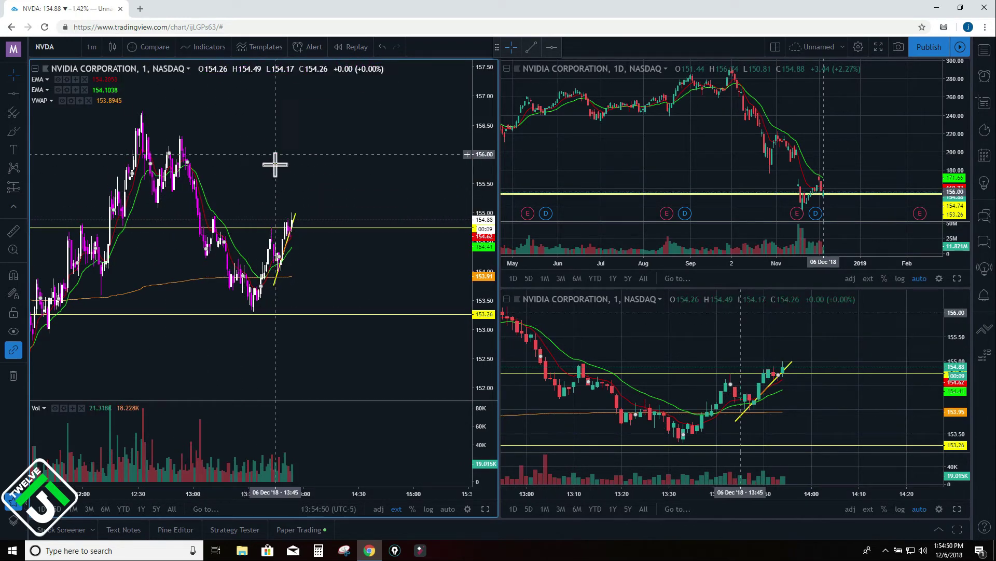
Step: Apply the tall chart's settings to all charts in the layout
right_click(279, 136)
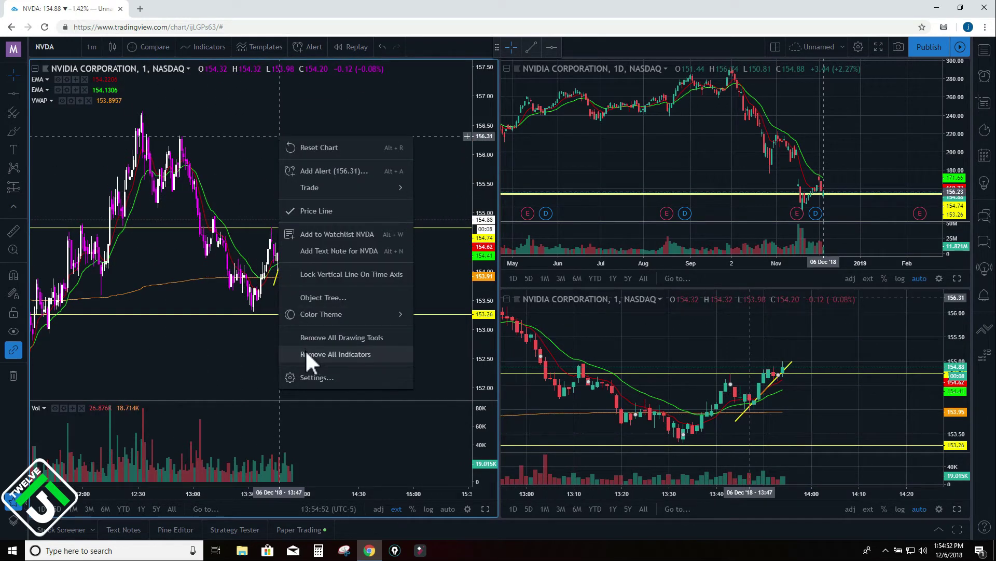
click(332, 388)
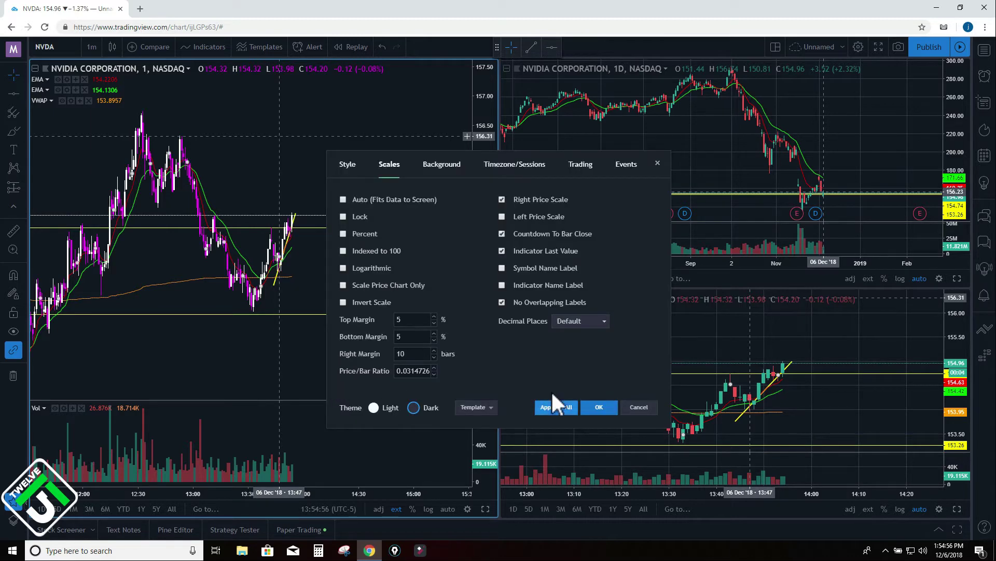
click(559, 408)
click(597, 407)
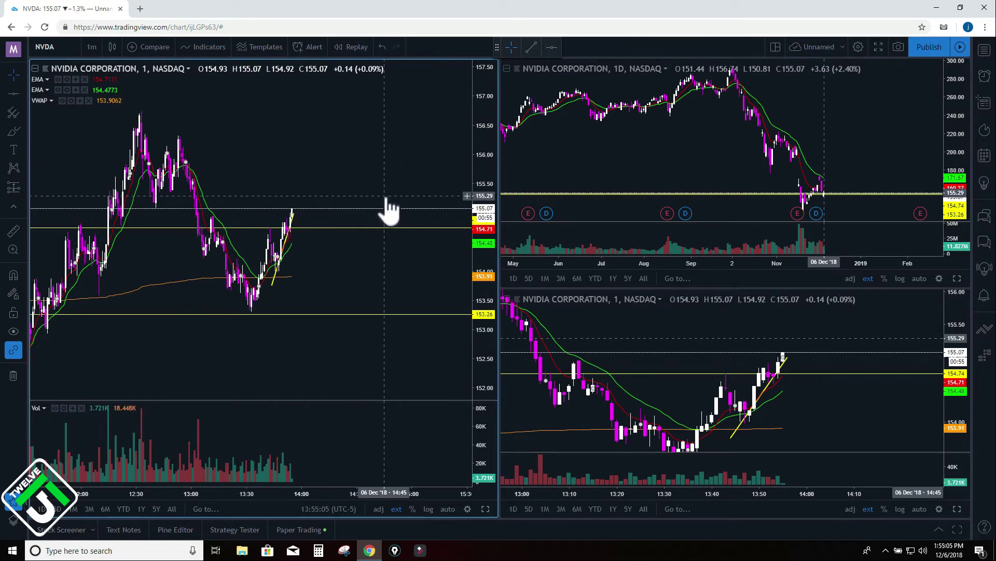
Step: Activate the upper of the two stacked charts and set its interval to 5 minutes
drag(334, 145, 373, 171)
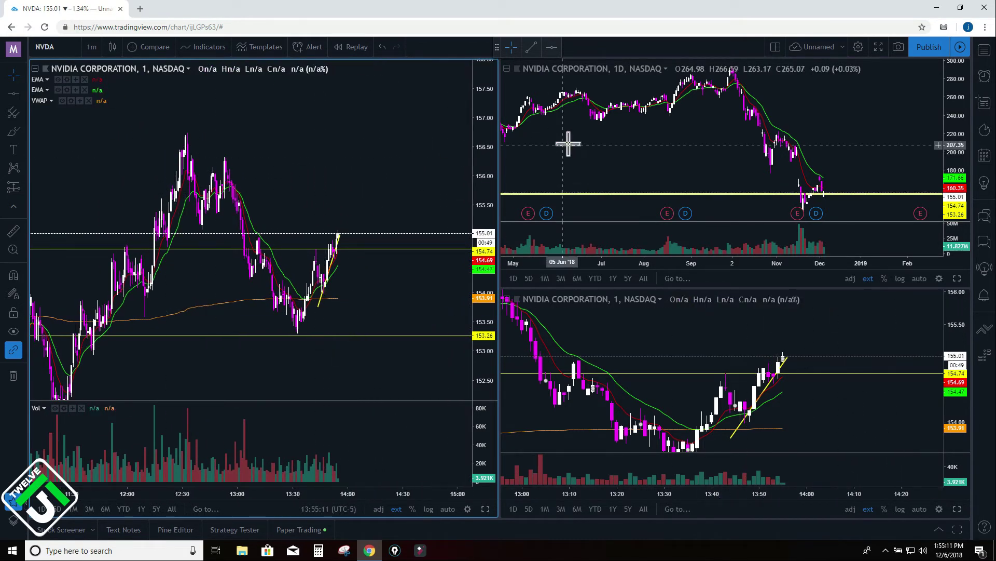
click(661, 151)
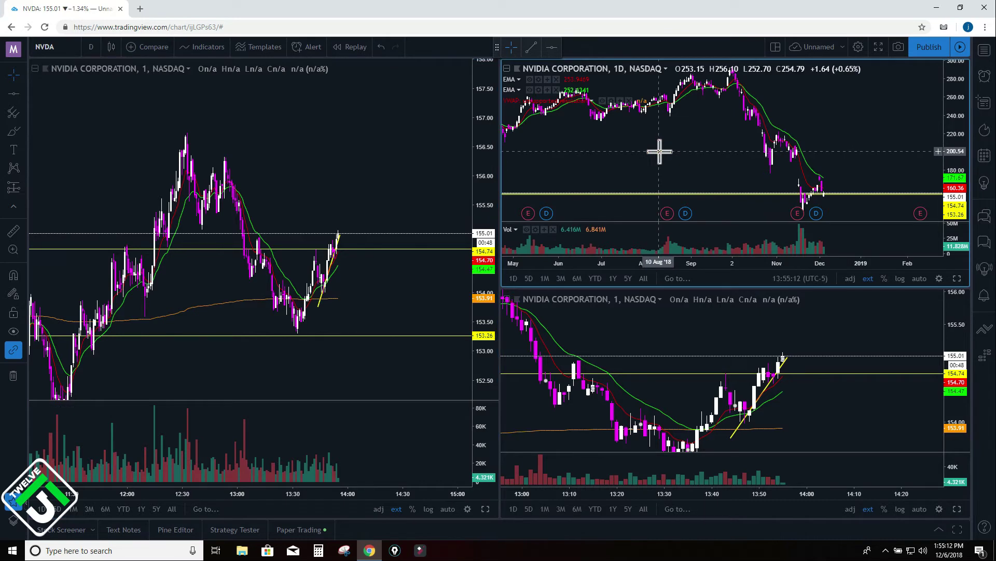
click(91, 48)
drag(628, 153, 665, 158)
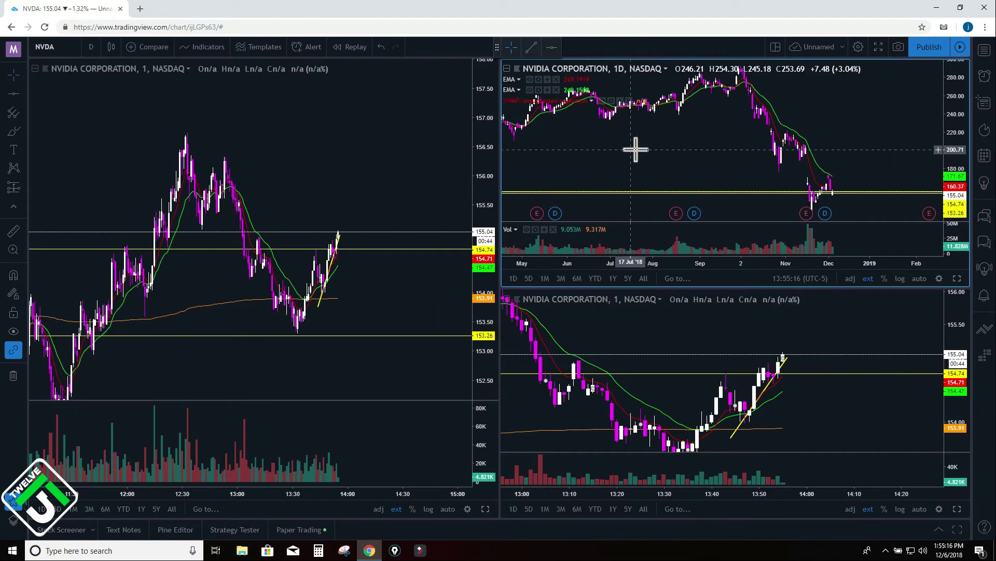
click(92, 46)
click(106, 119)
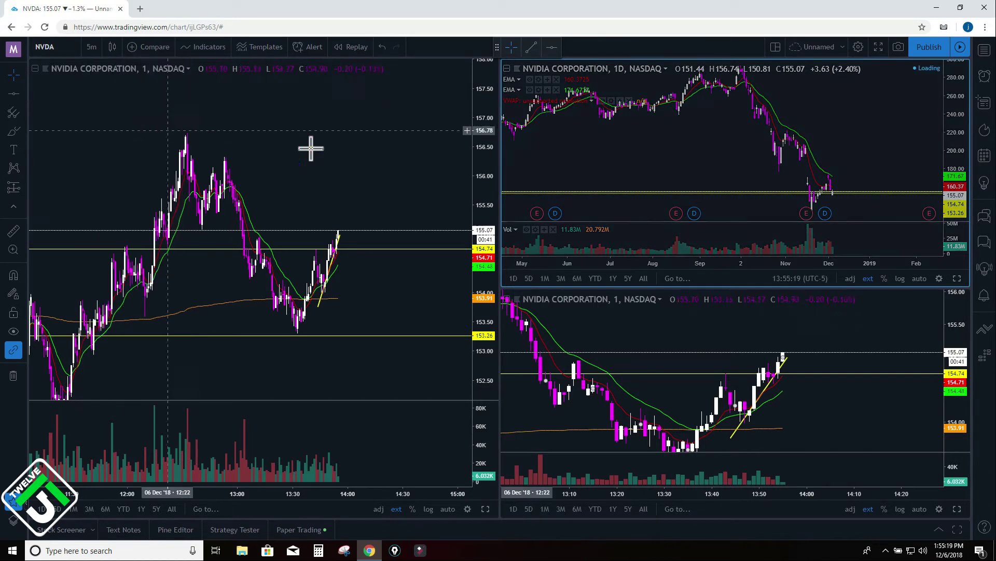
Step: Set the lower stacked chart's interval to 1 day and rescale the price axes of both stacked charts to frame their candles
drag(676, 325, 834, 341)
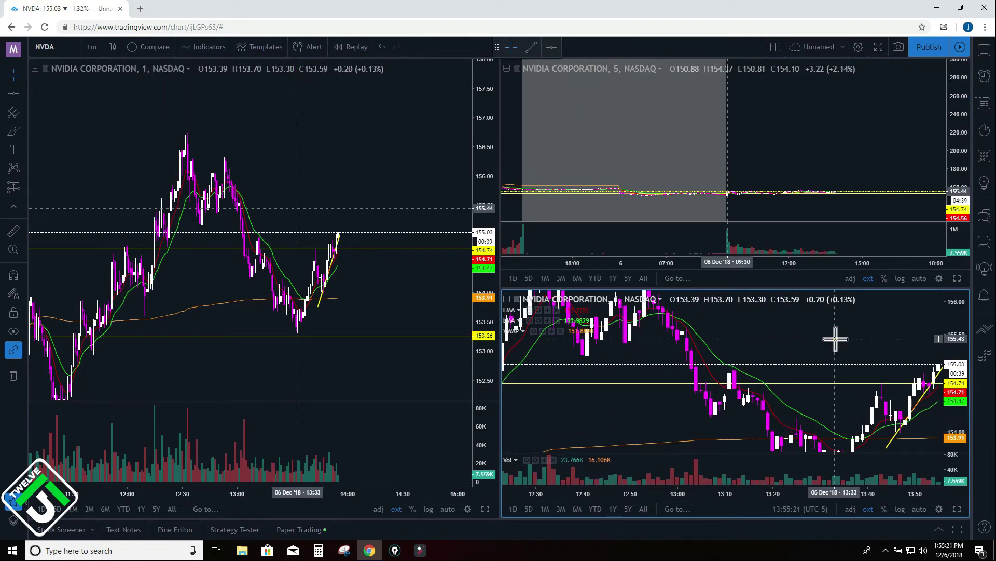
click(92, 46)
click(120, 266)
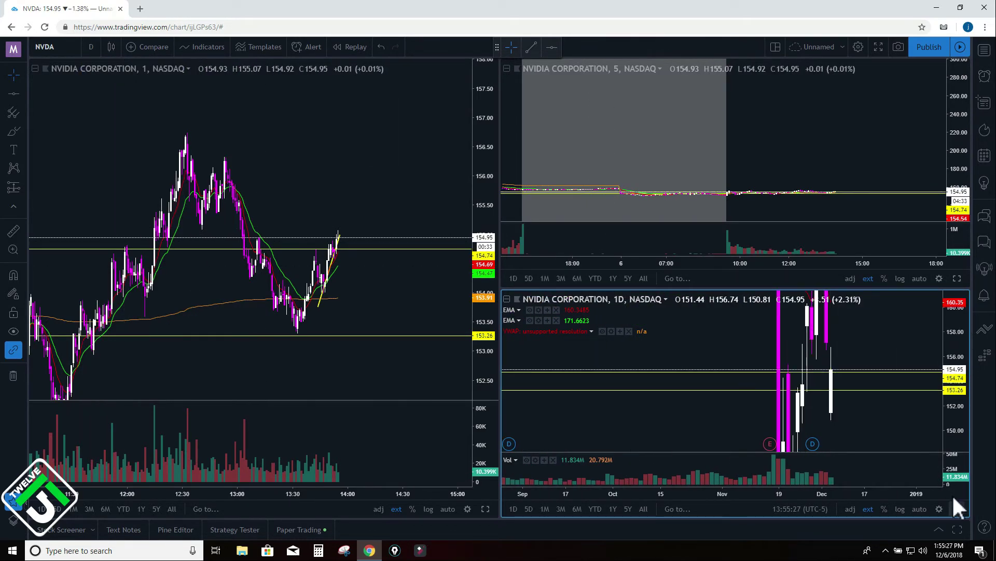
drag(955, 339, 963, 463)
drag(959, 342, 964, 31)
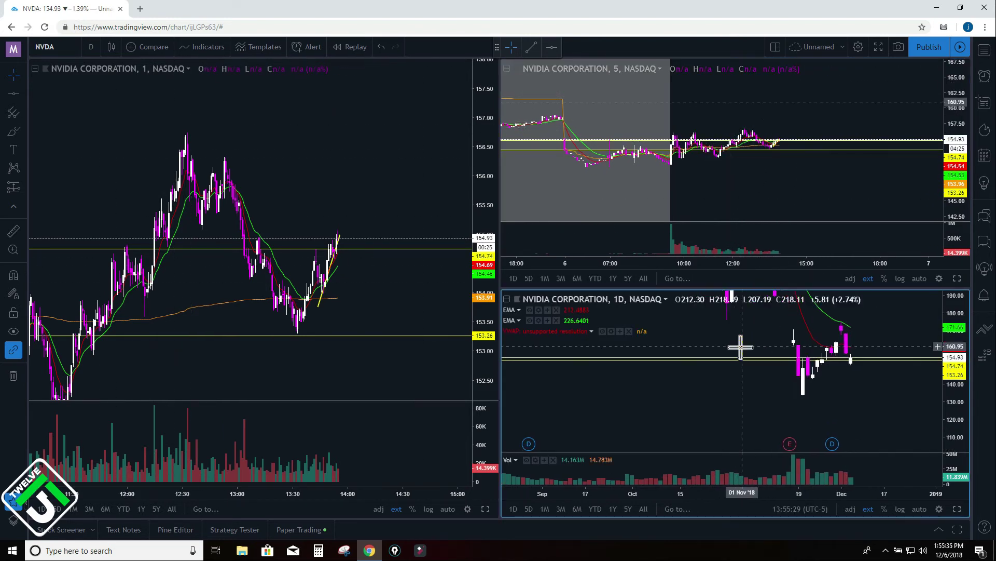
Step: Collapse the indicator legends on the tall chart and both stacked charts
mouse_move(294, 167)
mouse_down()
mouse_move(351, 154)
mouse_move(311, 159)
mouse_up()
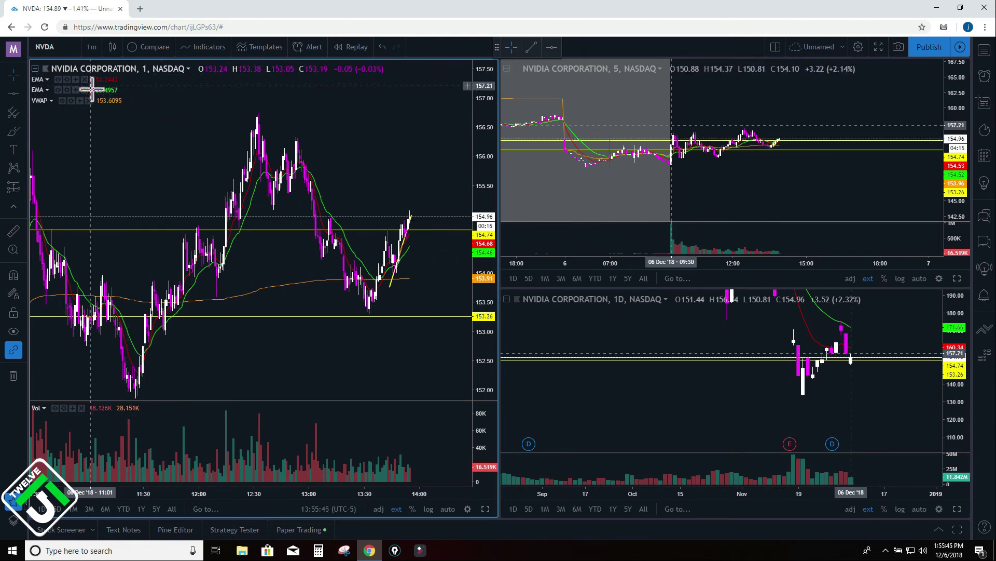
click(36, 69)
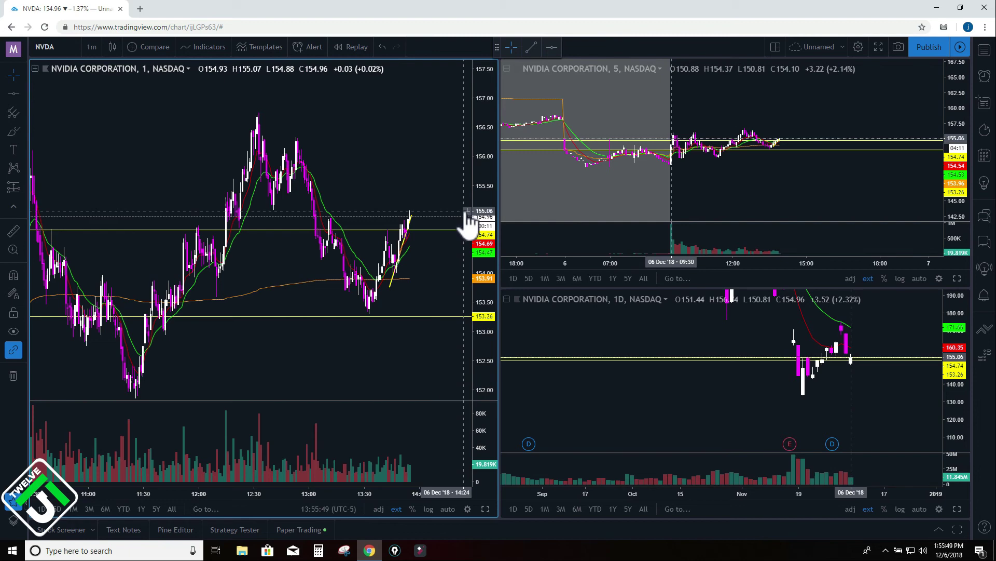
click(567, 341)
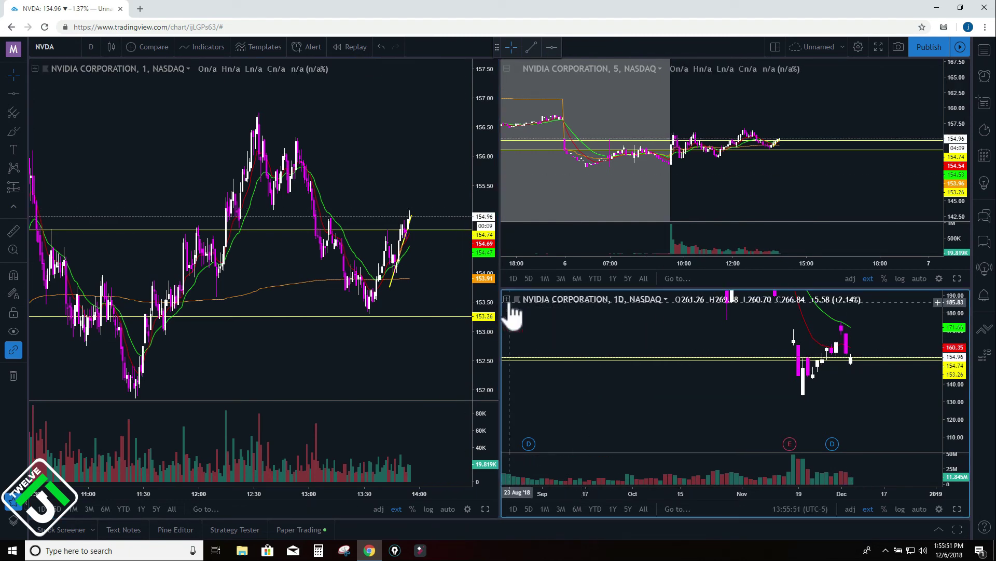
click(549, 160)
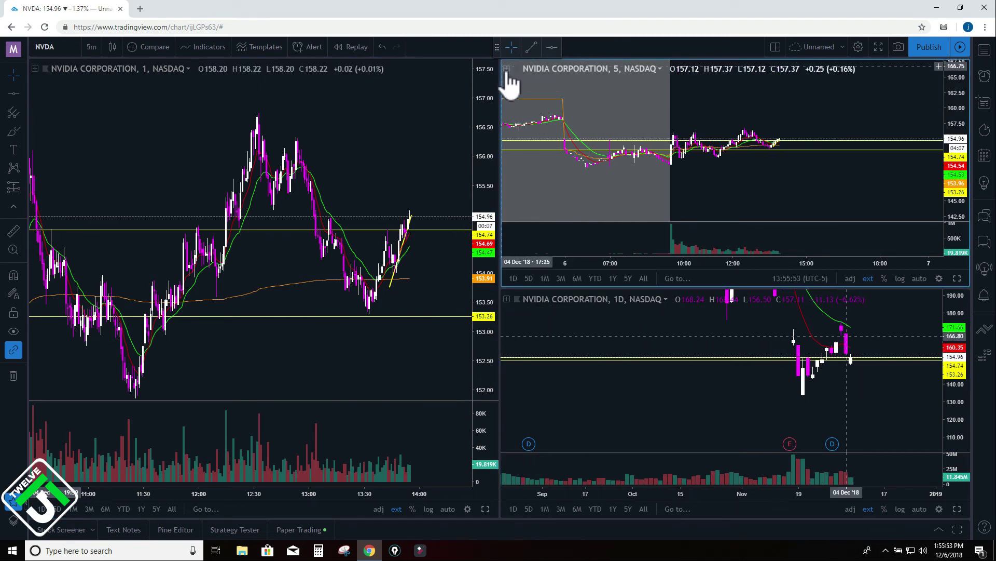
Step: Reframe the 5-minute chart to include more of the earlier session and shift the tall chart to leave space after its latest candles
drag(509, 83, 651, 126)
scroll(651, 126, down, 3)
scroll(771, 136, up, 3)
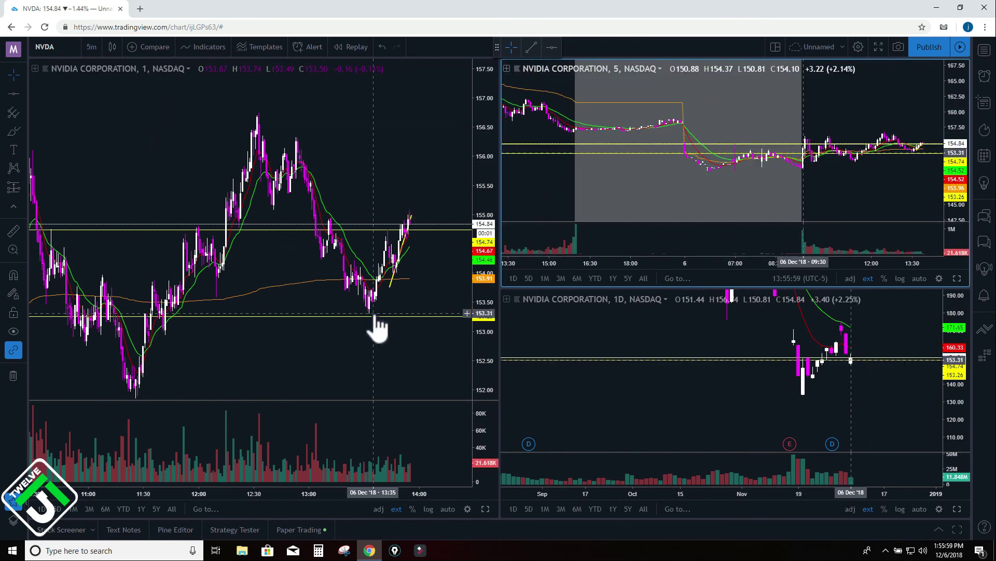
drag(352, 356, 306, 325)
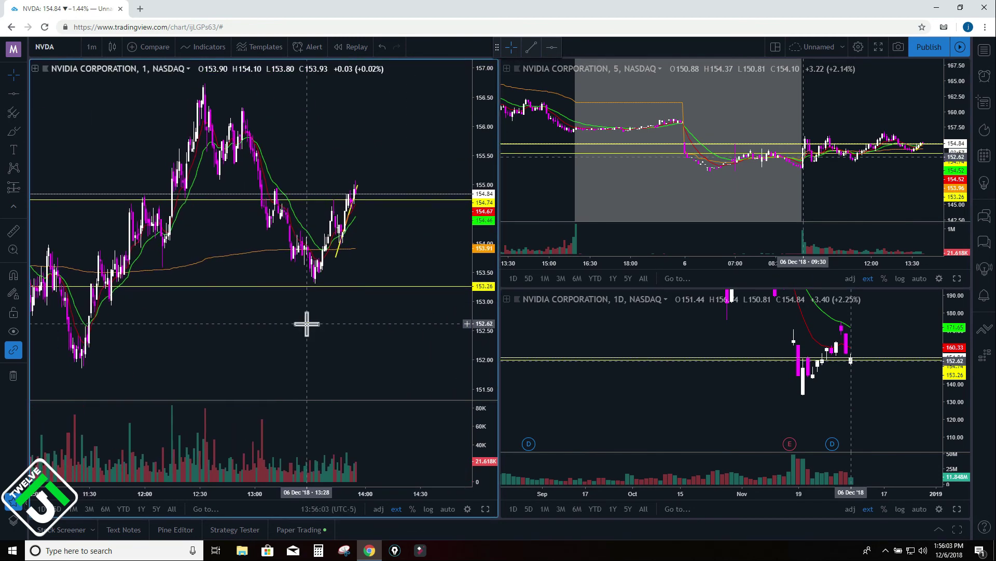